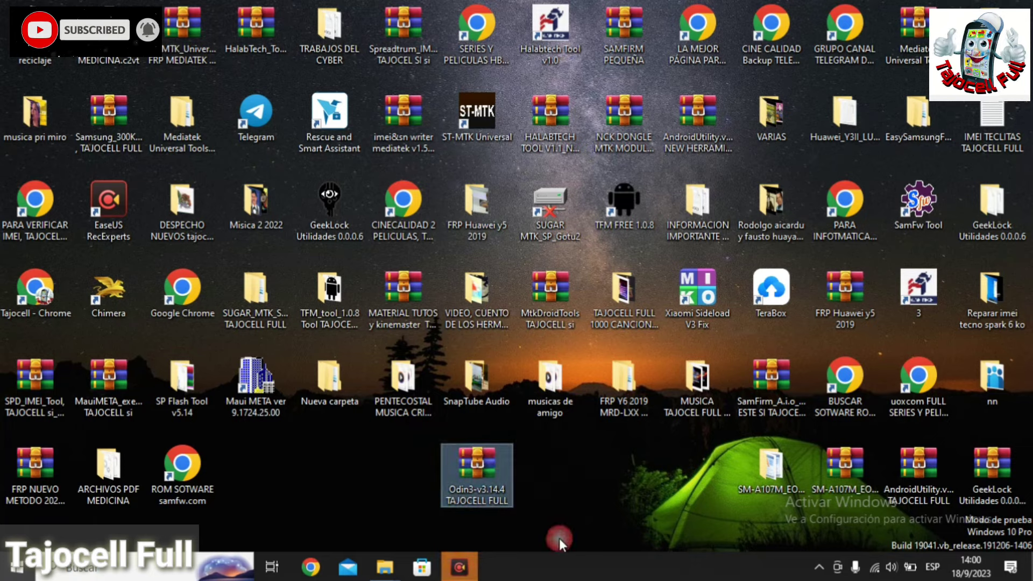
{"action": "left_click", "coordinate": [398, 514]}
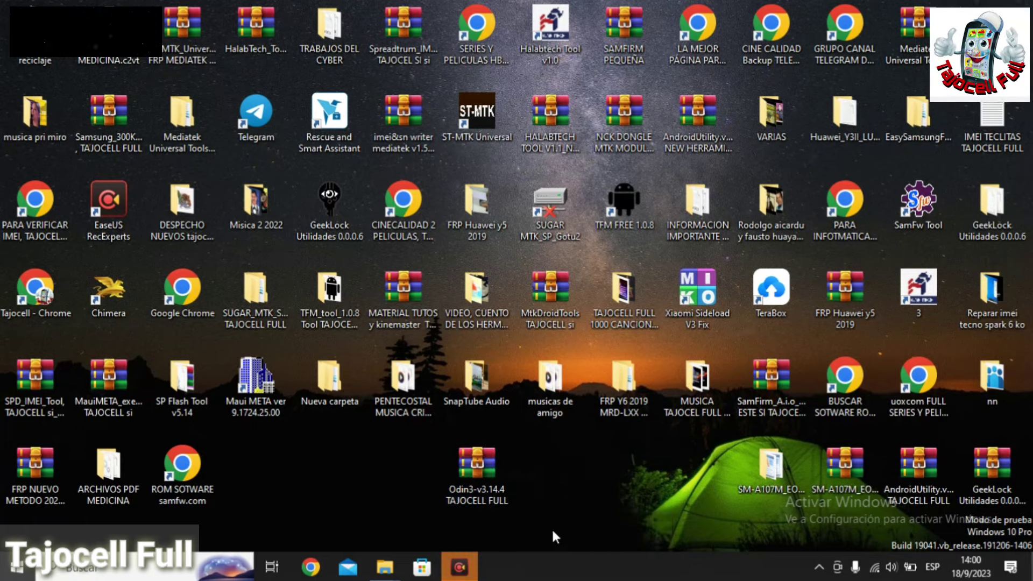
{"action": "left_click_drag", "start_coordinate": [481, 522], "coordinate": [416, 470]}
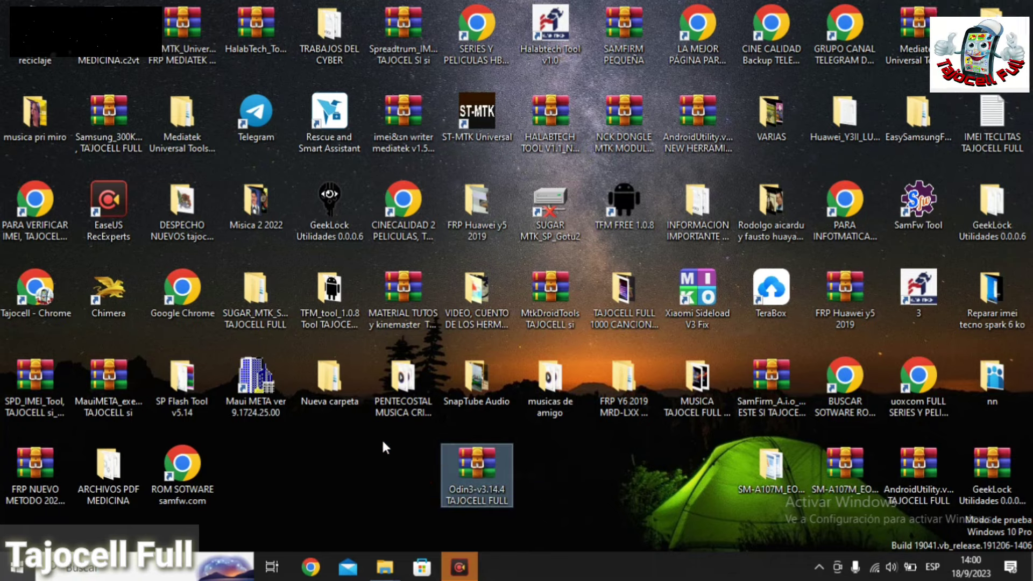
{"action": "left_click_drag", "start_coordinate": [381, 437], "coordinate": [557, 534]}
{"action": "left_click", "coordinate": [561, 532]}
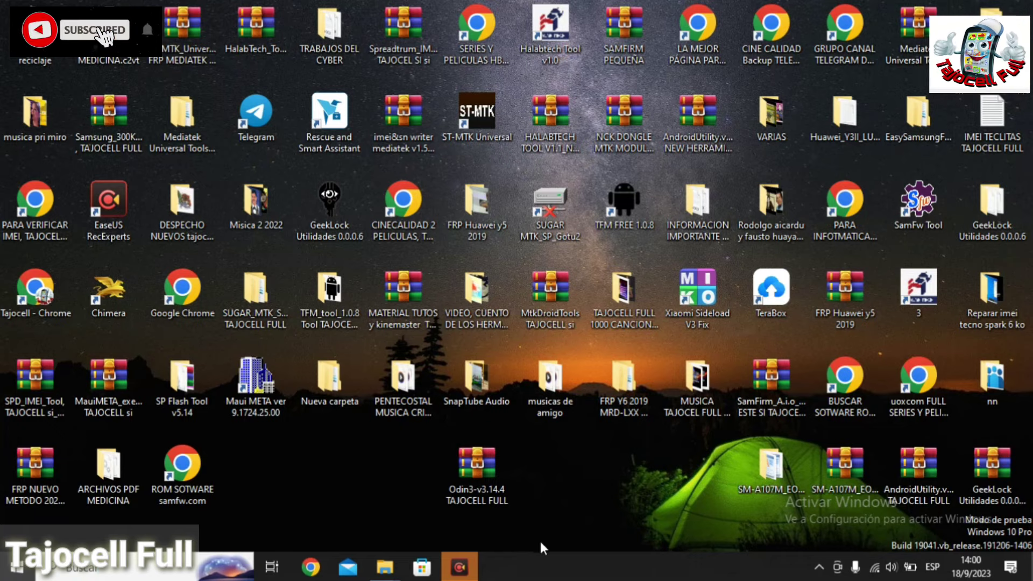
{"action": "left_click_drag", "start_coordinate": [542, 539], "coordinate": [472, 480]}
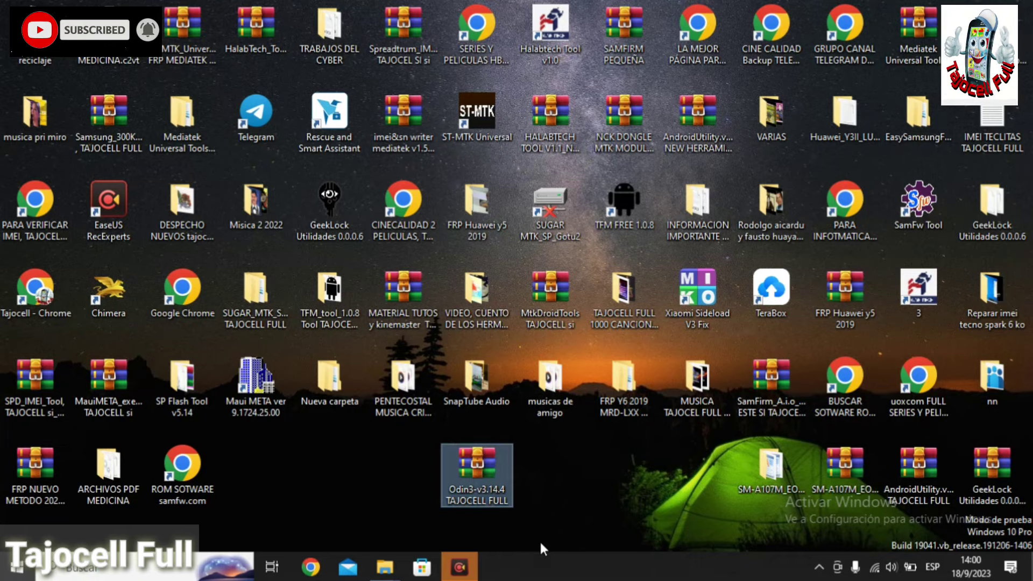
{"action": "left_click_drag", "start_coordinate": [541, 543], "coordinate": [425, 431]}
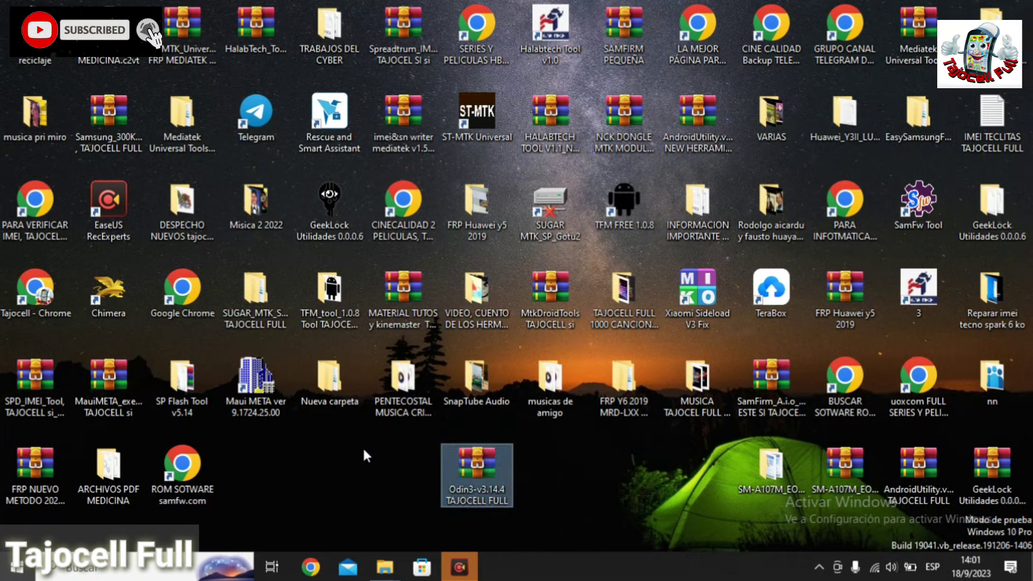
{"action": "left_click_drag", "start_coordinate": [362, 432], "coordinate": [570, 539]}
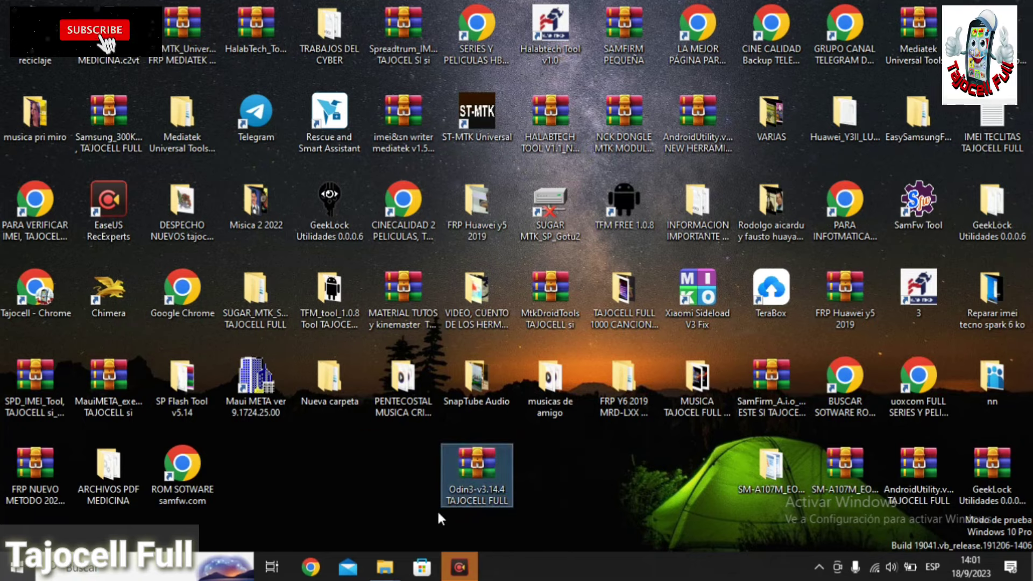
{"action": "left_click_drag", "start_coordinate": [350, 463], "coordinate": [589, 544]}
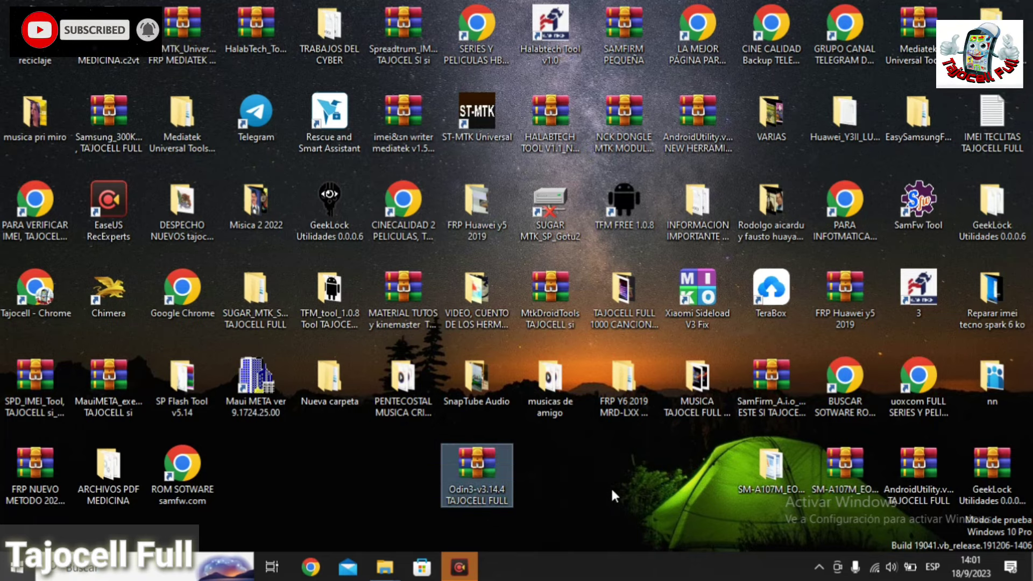
{"action": "left_click_drag", "start_coordinate": [601, 485], "coordinate": [674, 535]}
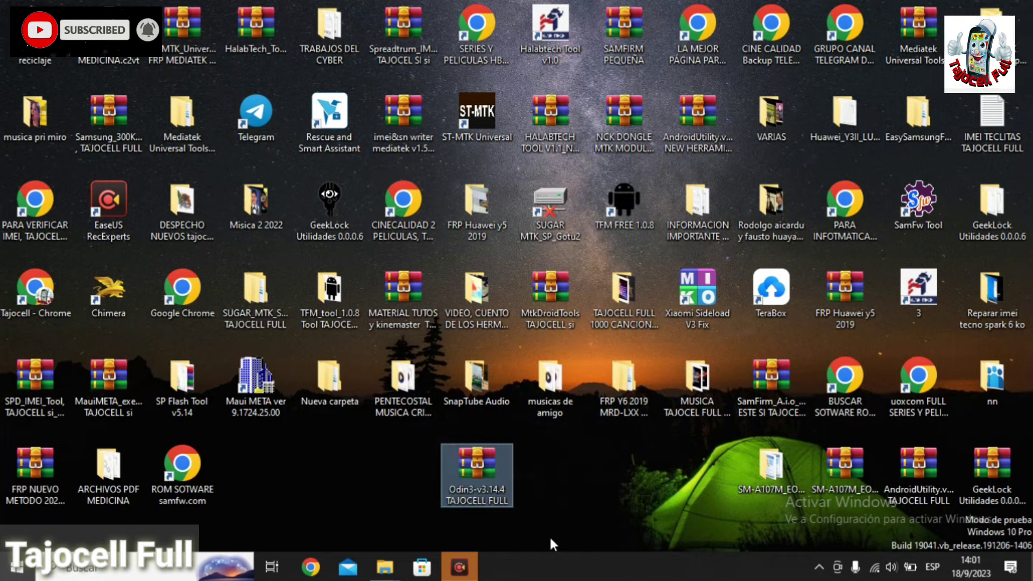
{"action": "left_click_drag", "start_coordinate": [549, 537], "coordinate": [373, 431]}
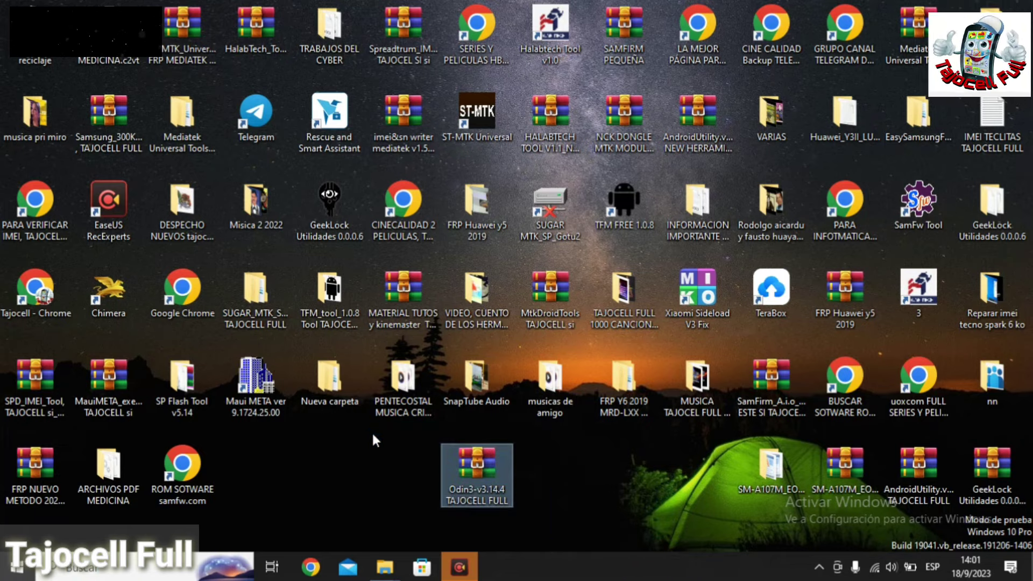
{"action": "mouse_move", "coordinate": [392, 434]}
{"action": "left_mouse_down"}
{"action": "mouse_move", "coordinate": [517, 502]}
{"action": "mouse_move", "coordinate": [602, 532]}
{"action": "mouse_move", "coordinate": [449, 463]}
{"action": "mouse_move", "coordinate": [408, 426]}
{"action": "left_mouse_up"}
{"action": "left_click", "coordinate": [397, 461]}
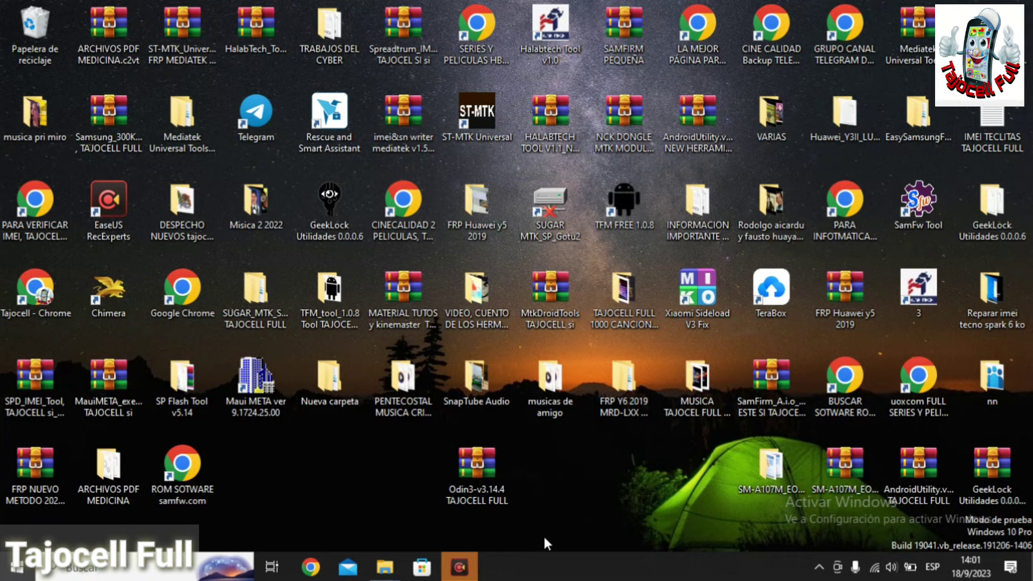
{"action": "left_click_drag", "start_coordinate": [492, 508], "coordinate": [553, 528]}
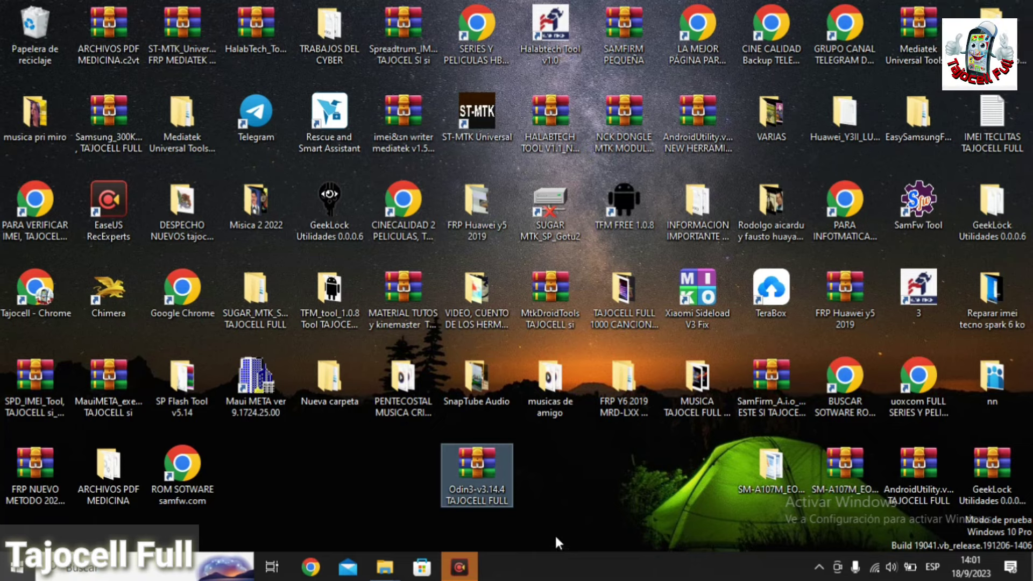
{"action": "left_click_drag", "start_coordinate": [555, 540], "coordinate": [423, 427]}
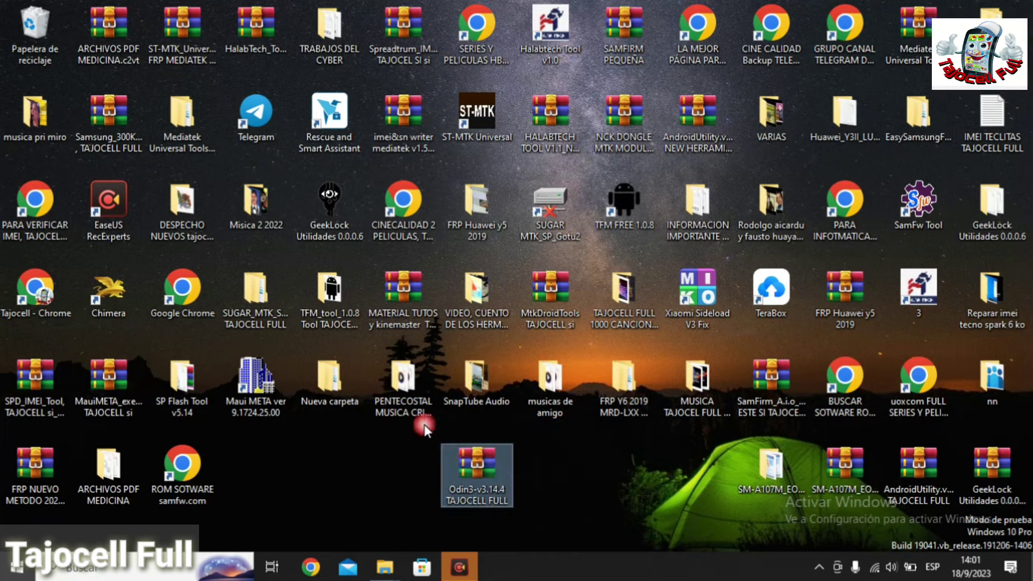
{"action": "left_click_drag", "start_coordinate": [348, 435], "coordinate": [589, 520]}
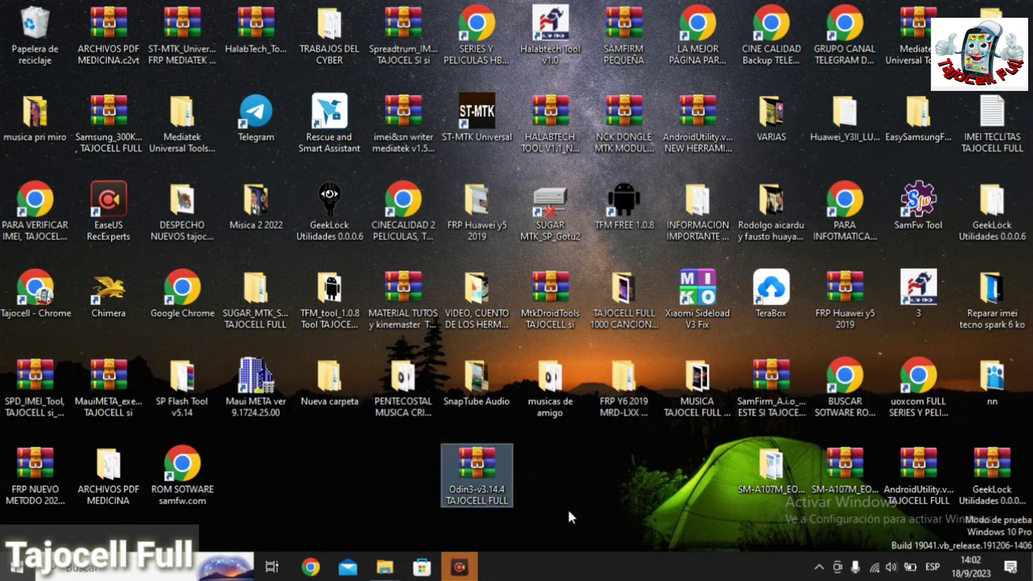
{"action": "left_click_drag", "start_coordinate": [572, 527], "coordinate": [596, 525]}
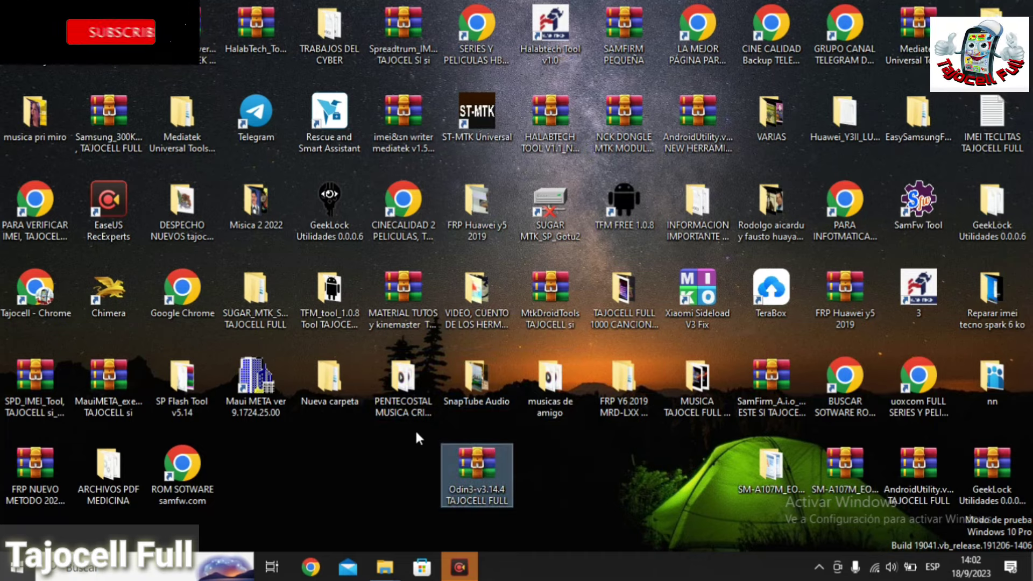
{"action": "left_click_drag", "start_coordinate": [416, 431], "coordinate": [551, 532]}
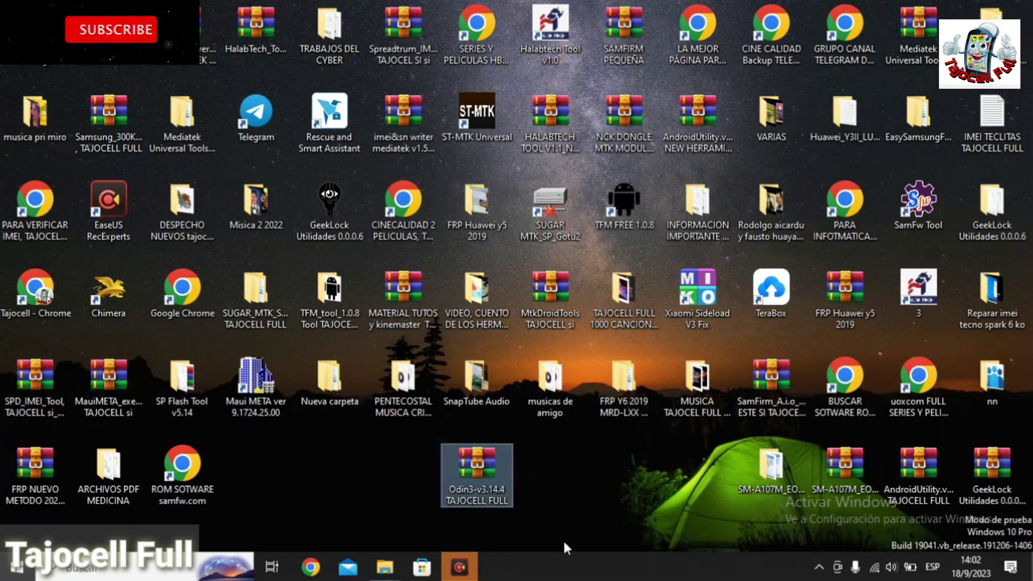
{"action": "left_click_drag", "start_coordinate": [563, 542], "coordinate": [418, 427]}
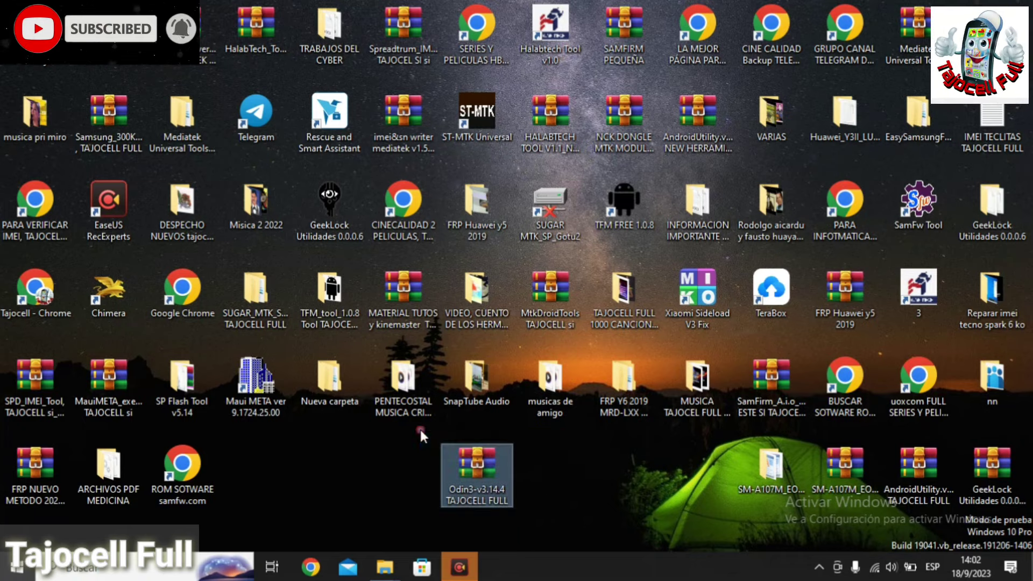
{"action": "left_click", "coordinate": [570, 522]}
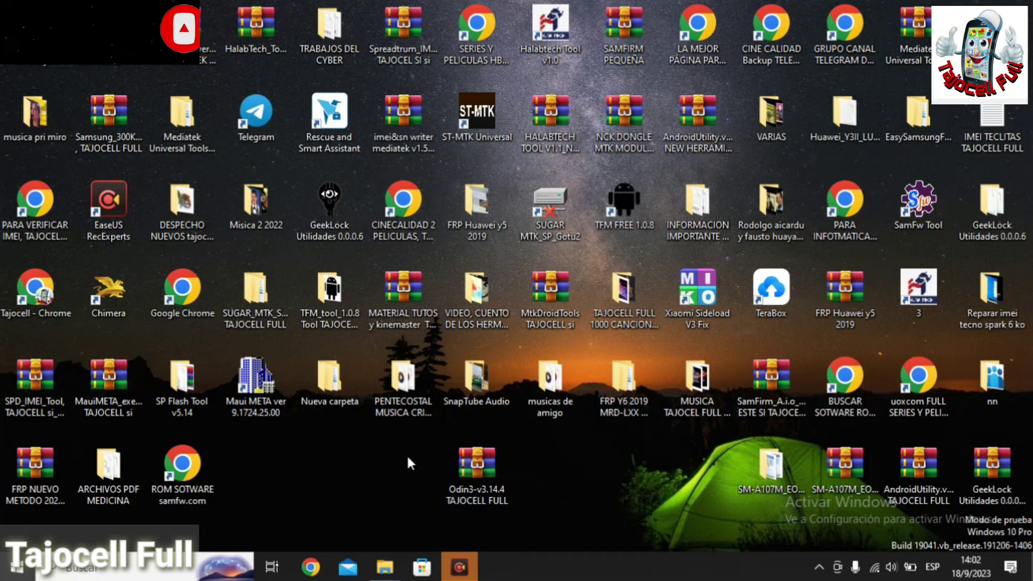
{"action": "left_click_drag", "start_coordinate": [372, 435], "coordinate": [591, 525]}
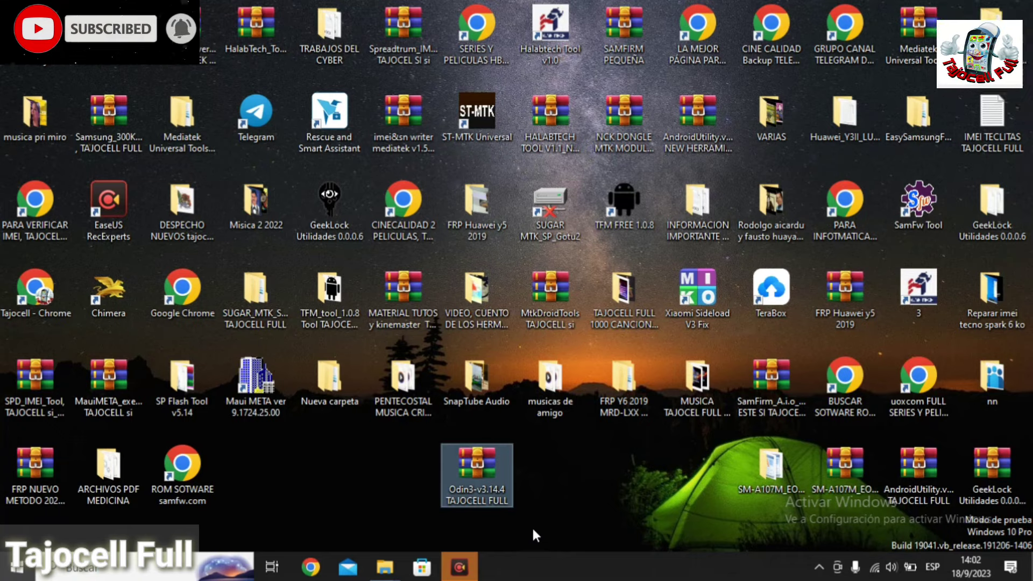
{"action": "left_click_drag", "start_coordinate": [572, 541], "coordinate": [401, 429]}
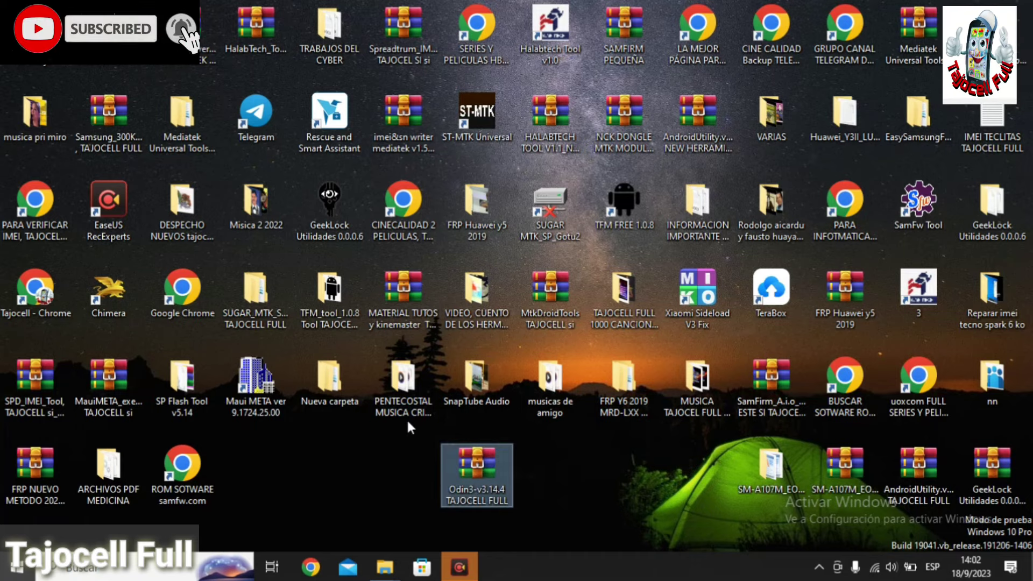
{"action": "left_click_drag", "start_coordinate": [393, 424], "coordinate": [559, 535]}
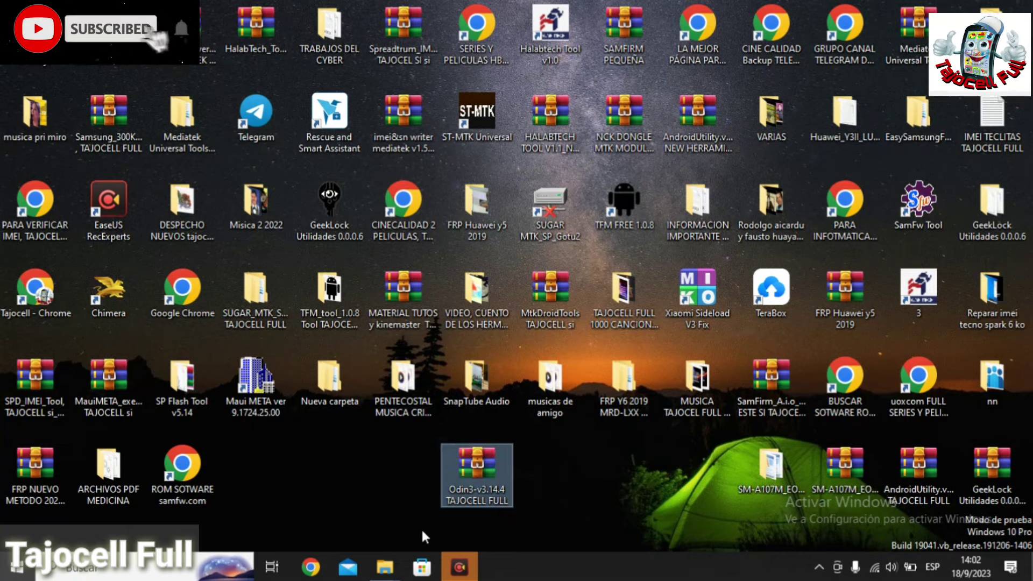
{"action": "left_click_drag", "start_coordinate": [424, 532], "coordinate": [559, 437]}
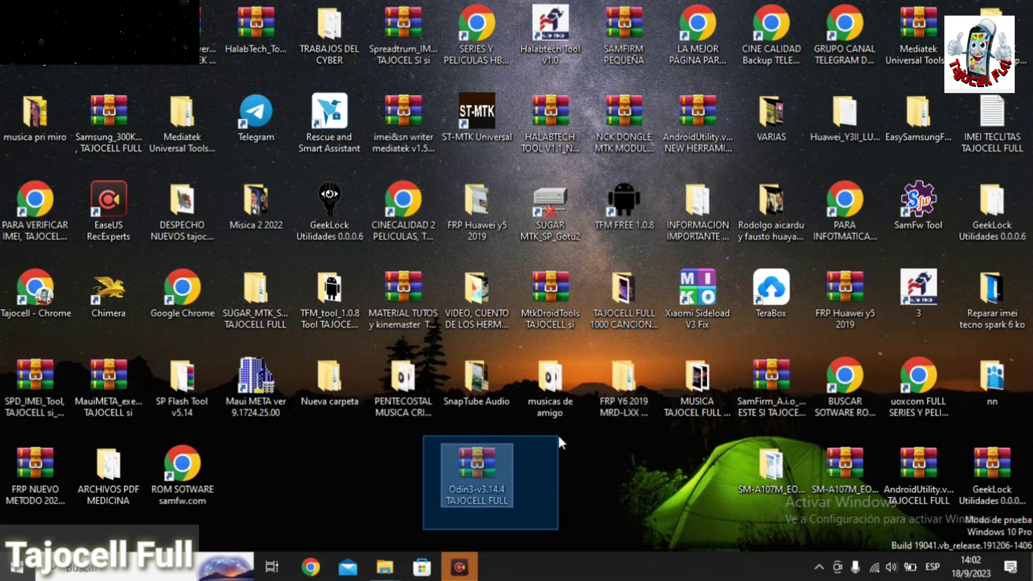
{"action": "left_click_drag", "start_coordinate": [557, 434], "coordinate": [553, 427]}
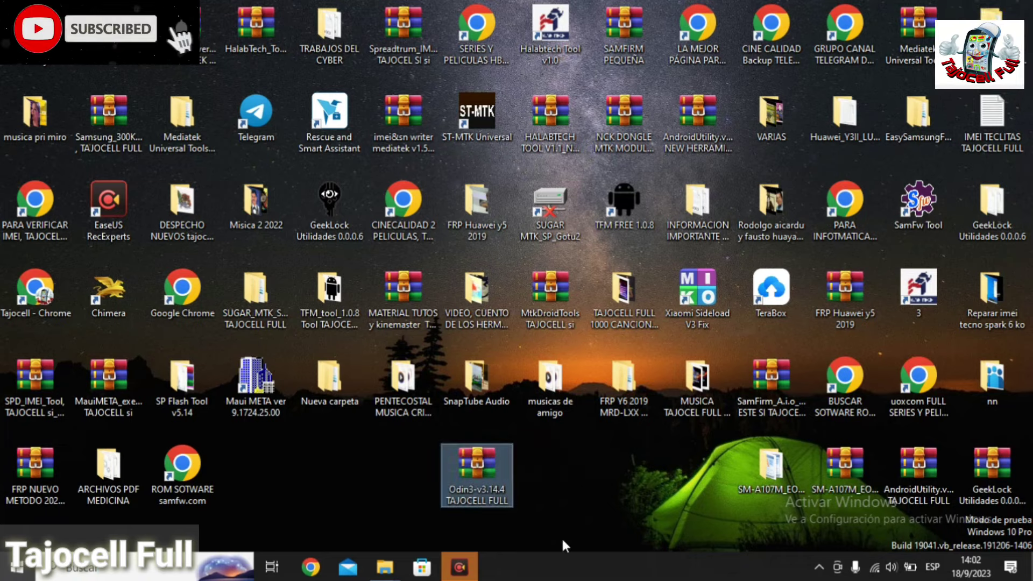
{"action": "left_click_drag", "start_coordinate": [560, 537], "coordinate": [419, 420]}
{"action": "left_click_drag", "start_coordinate": [349, 432], "coordinate": [425, 427]}
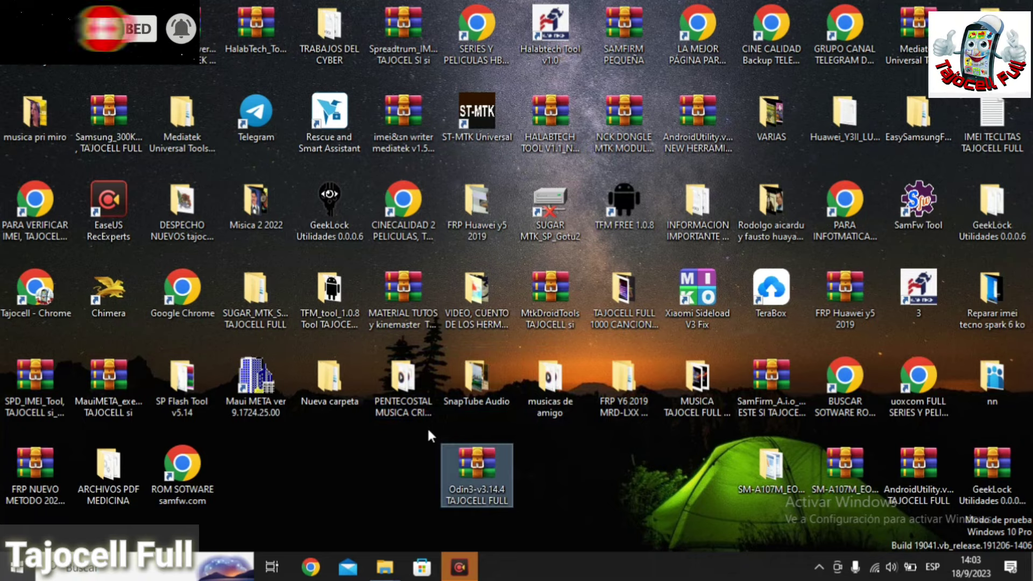
{"action": "mouse_move", "coordinate": [430, 428]}
{"action": "left_mouse_down"}
{"action": "mouse_move", "coordinate": [539, 533]}
{"action": "mouse_move", "coordinate": [423, 431]}
{"action": "left_mouse_up"}
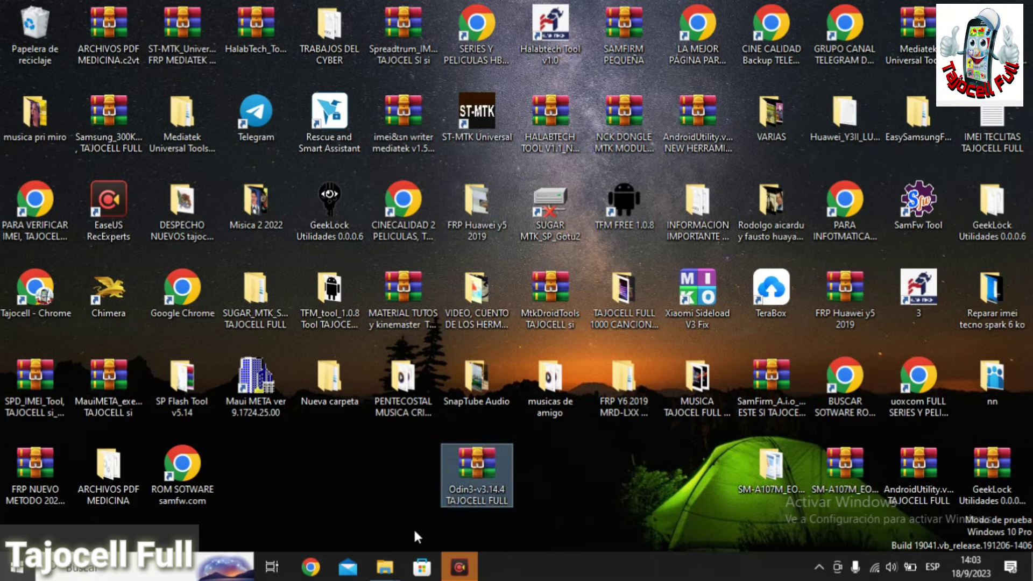
{"action": "left_click_drag", "start_coordinate": [397, 537], "coordinate": [538, 429]}
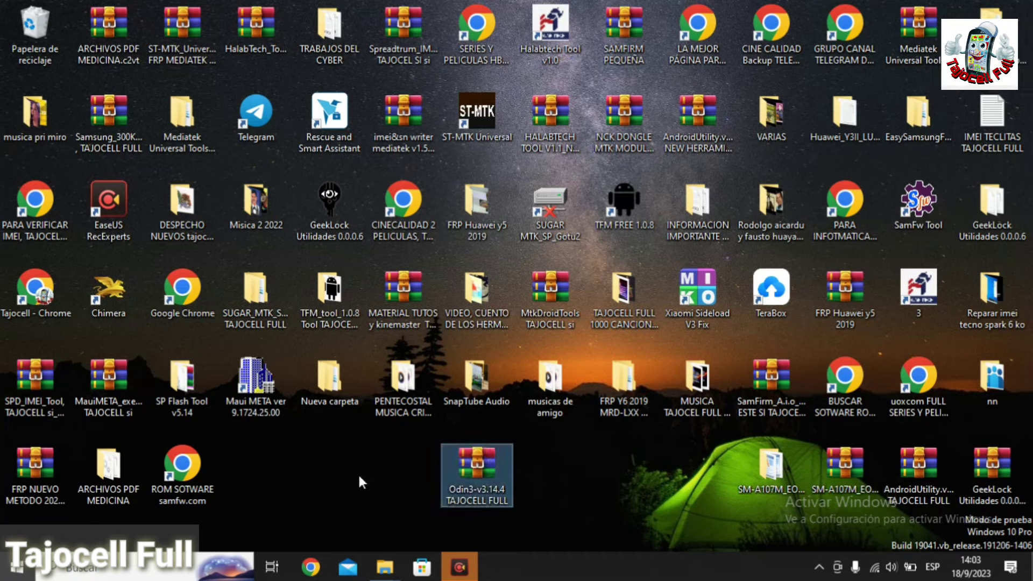
{"action": "double_click", "coordinate": [479, 463]}
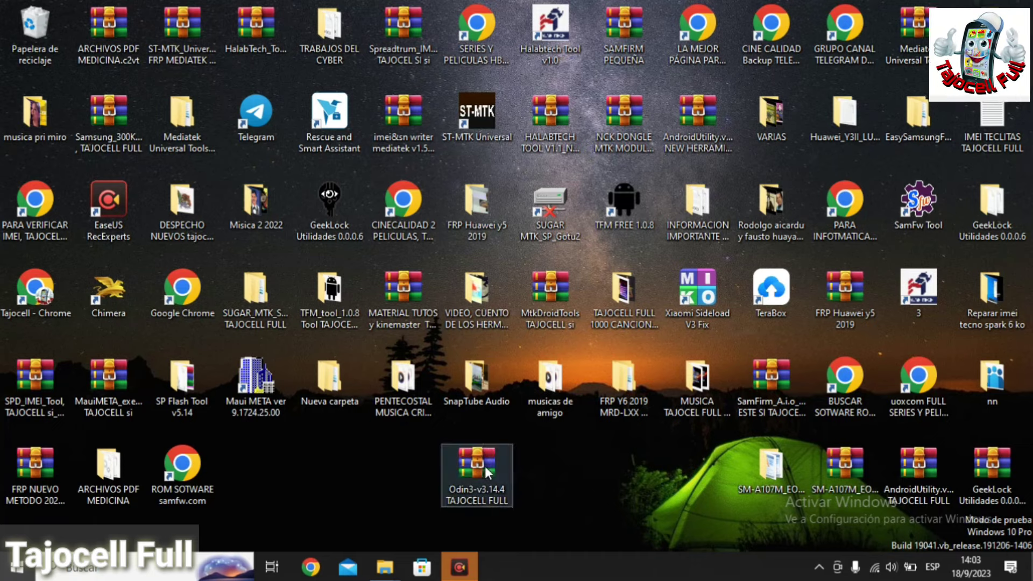
{"action": "left_click_drag", "start_coordinate": [549, 527], "coordinate": [409, 430]}
{"action": "left_click_drag", "start_coordinate": [414, 429], "coordinate": [360, 478]}
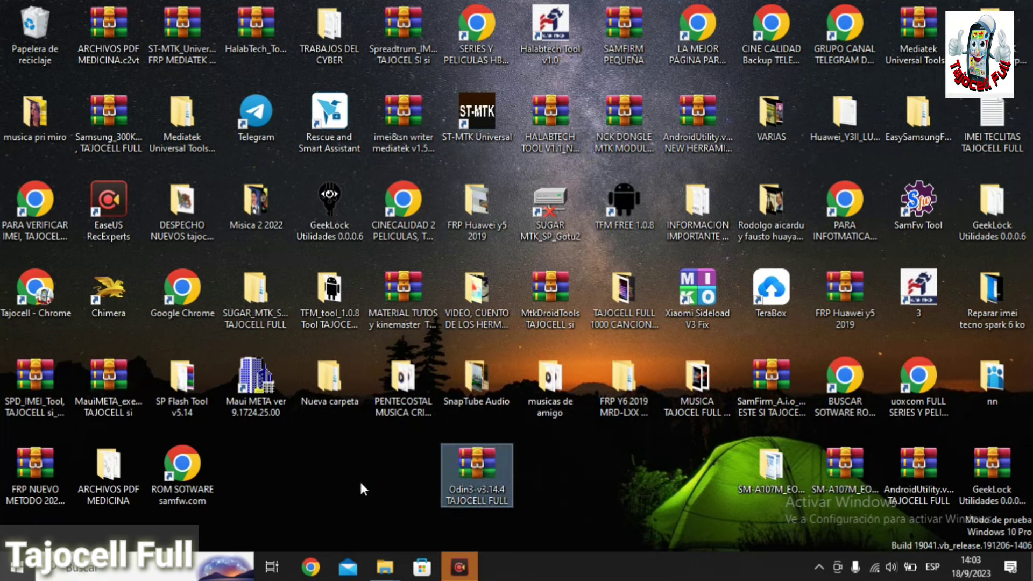
{"action": "left_click", "coordinate": [362, 479]}
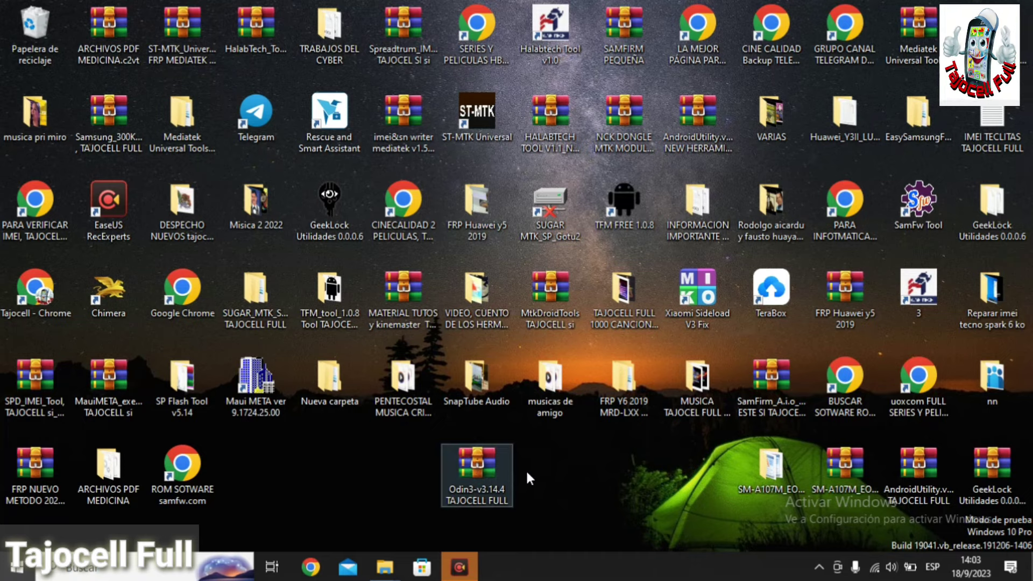
Extract the Odin3-v3.14.4 TAJOCELL FULL archive into a folder of the same name and place that folder directly beside the archive on the desktop.
{"action": "right_click", "coordinate": [476, 463]}
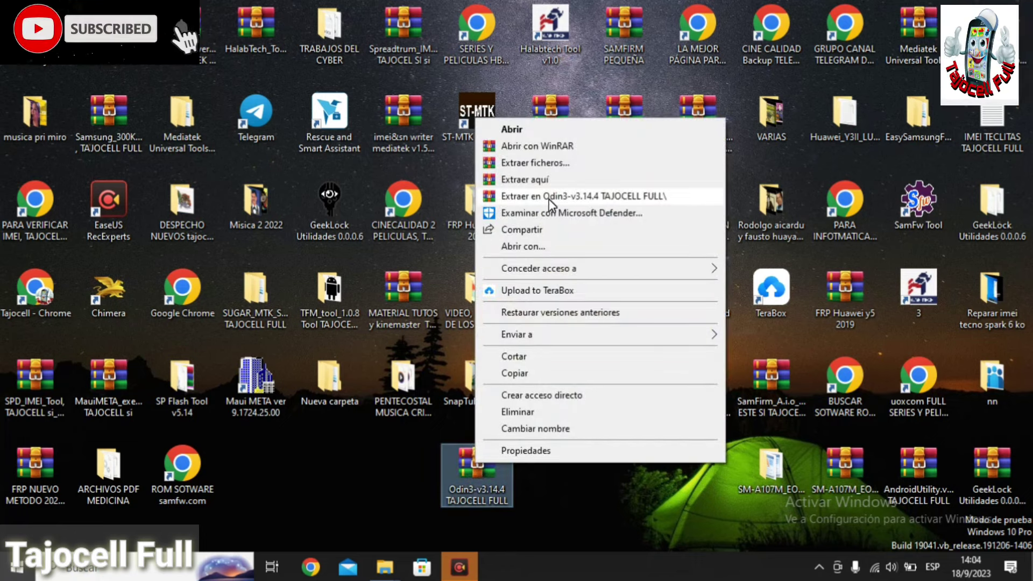
{"action": "left_click", "coordinate": [586, 196]}
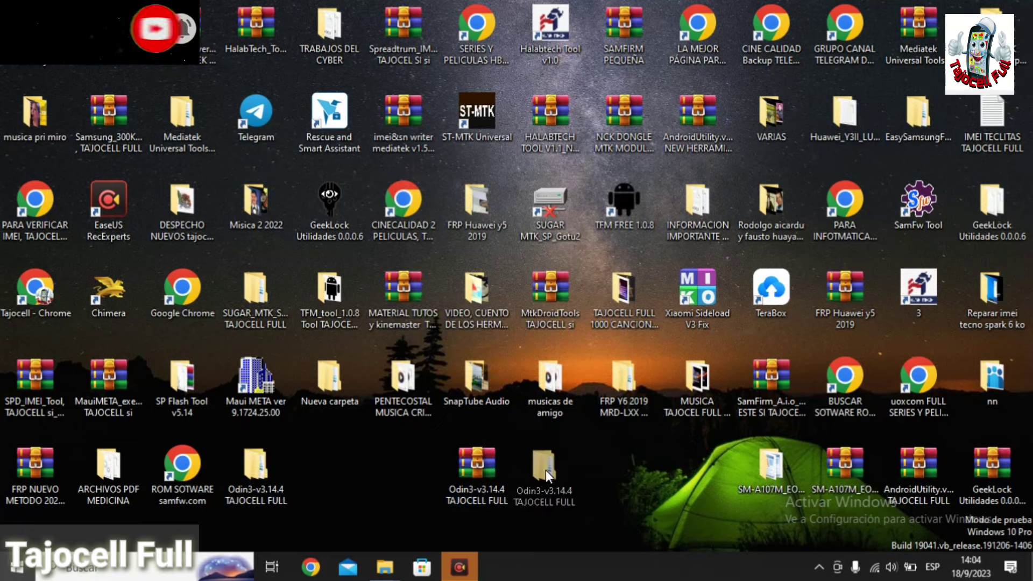
{"action": "left_click", "coordinate": [547, 469]}
{"action": "left_click", "coordinate": [543, 519]}
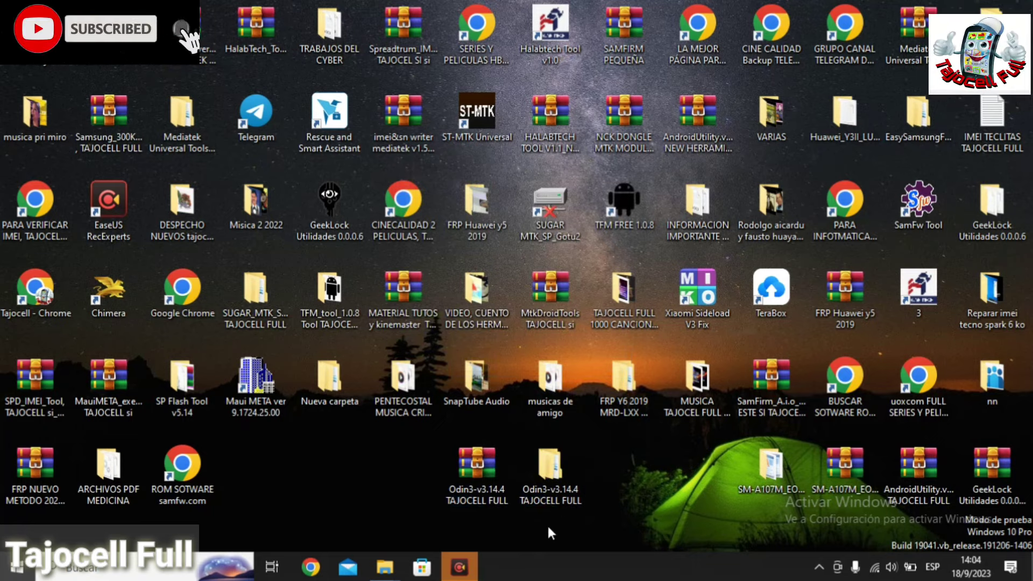
Open the extracted Odin3-v3.14.4 TAJOCELL FULL folder and go through Odin3-v3.14.4 into the Odin3_v3.14.4 subfolder containing the program files.
{"action": "double_click", "coordinate": [544, 472]}
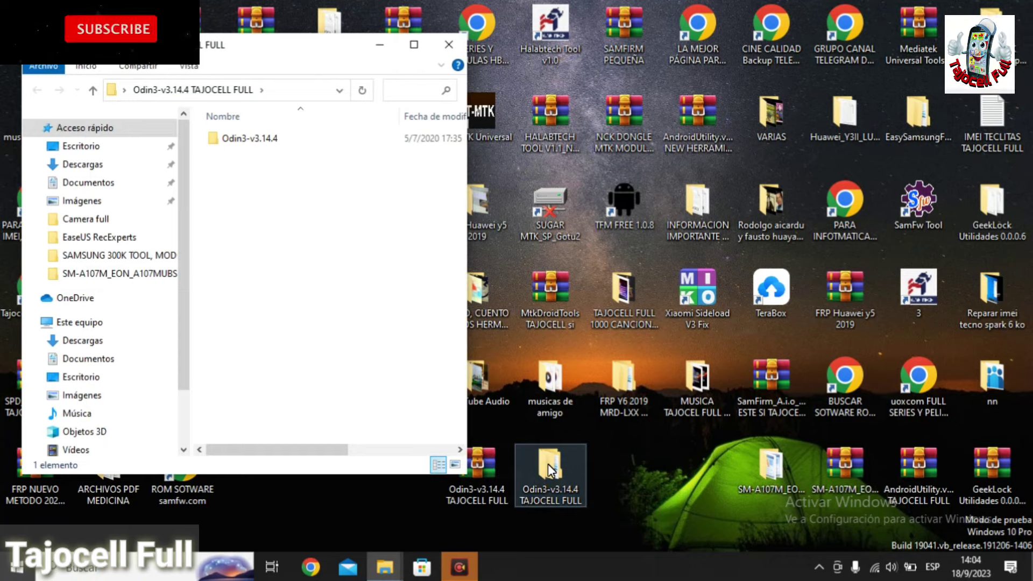
{"action": "double_click", "coordinate": [253, 142]}
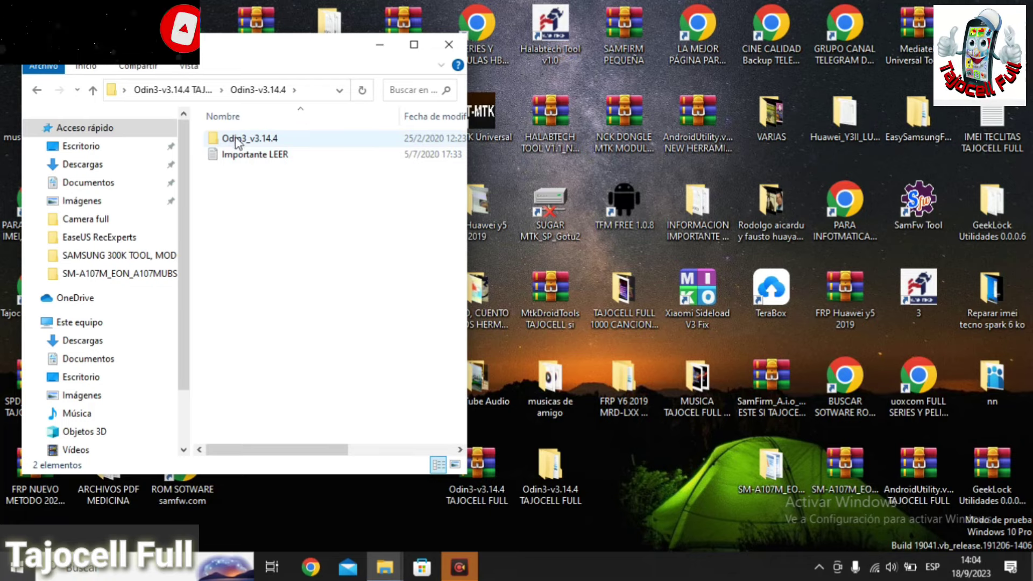
{"action": "double_click", "coordinate": [240, 139]}
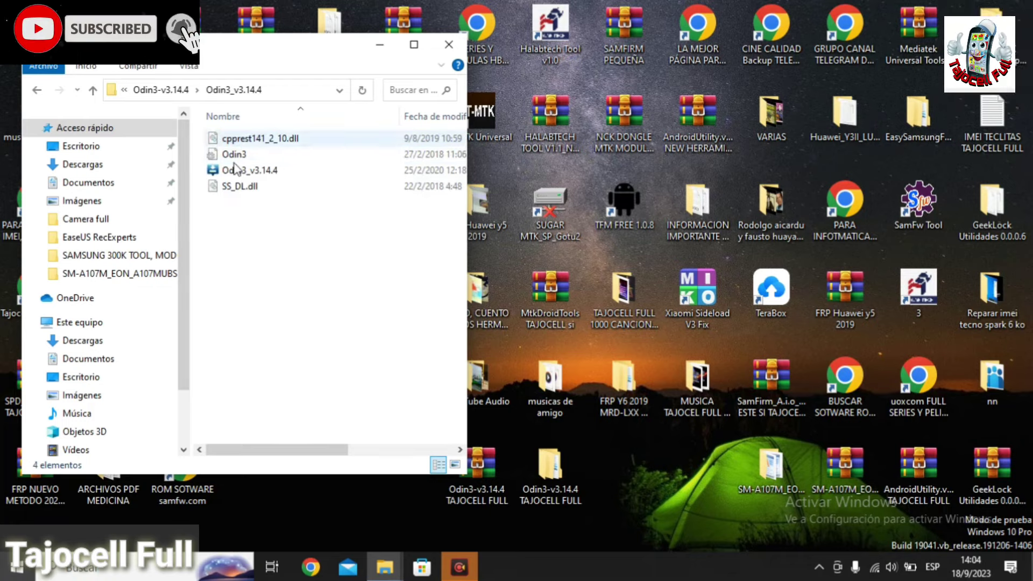
{"action": "left_click_drag", "start_coordinate": [295, 145], "coordinate": [285, 217]}
{"action": "left_click", "coordinate": [271, 253]}
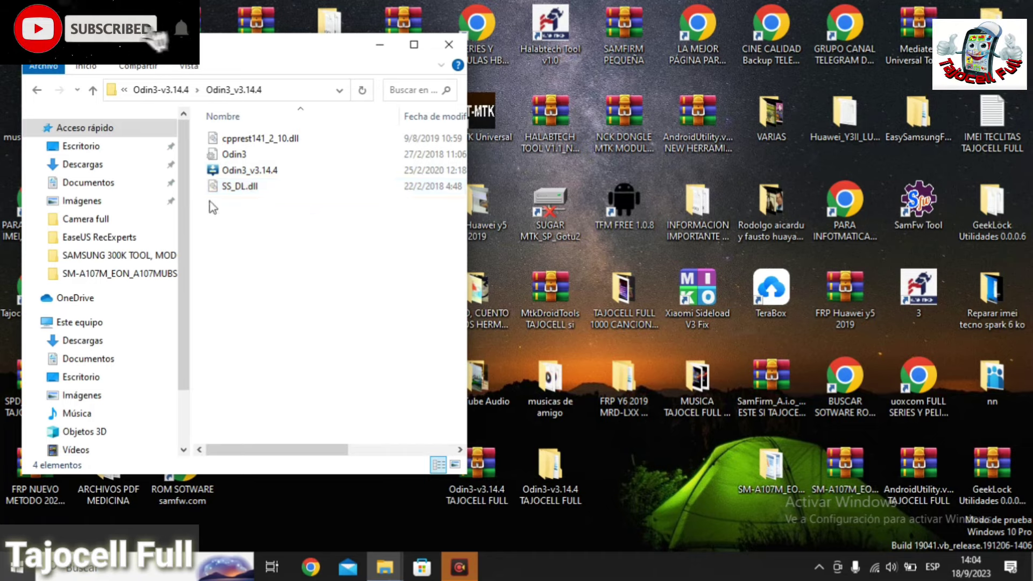
Launch Odin3_v3.14.4, minimize the folder window and accept the Google account warning.
{"action": "mouse_move", "coordinate": [245, 175]}
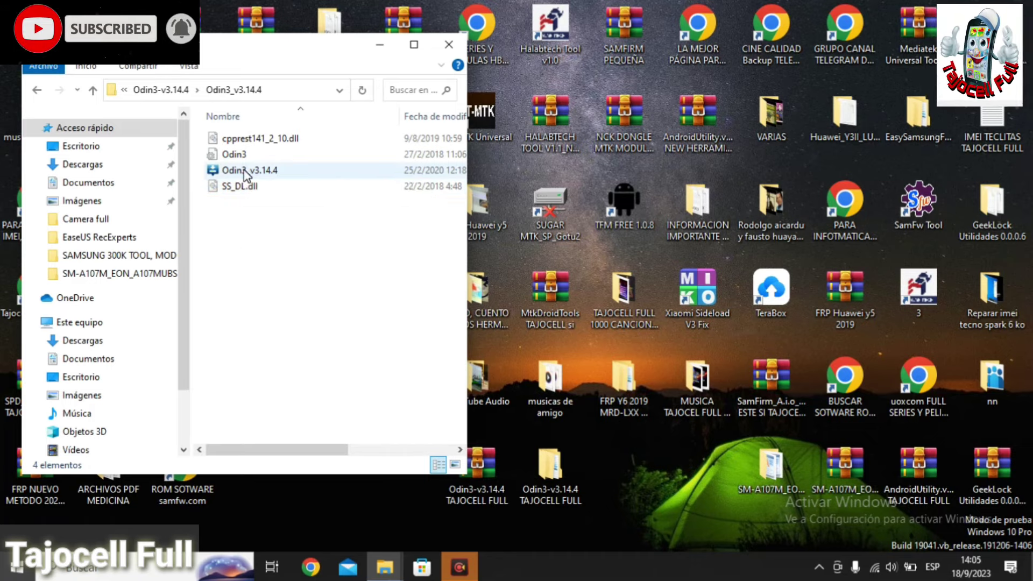
{"action": "double_click", "coordinate": [244, 172]}
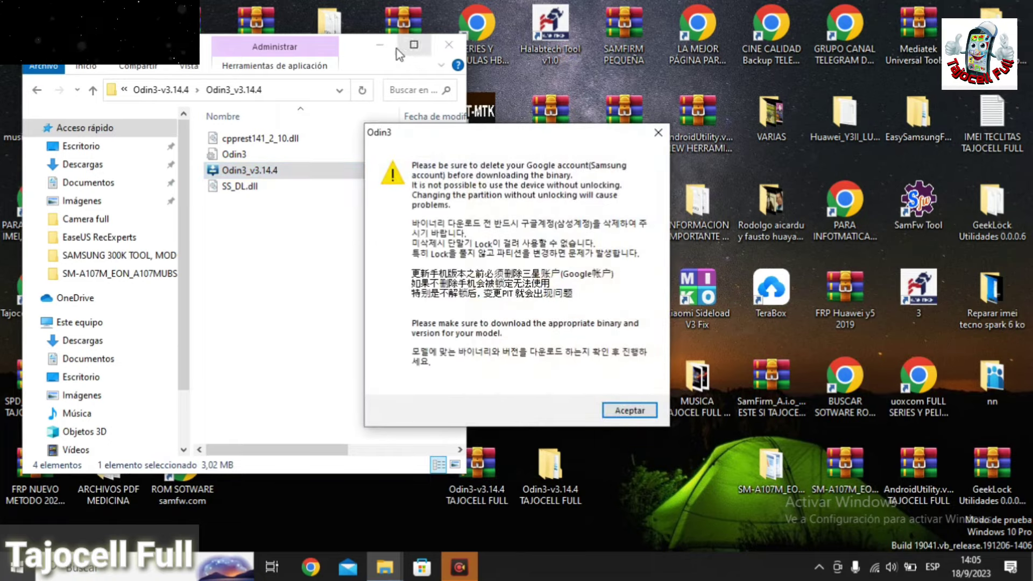
{"action": "left_click", "coordinate": [379, 49]}
{"action": "left_click", "coordinate": [380, 49]}
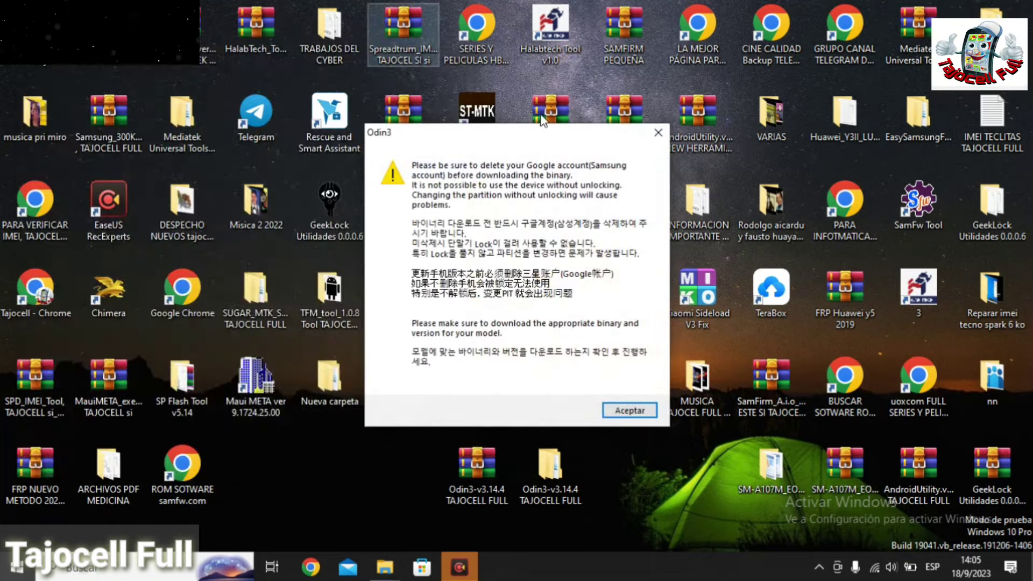
{"action": "left_click_drag", "start_coordinate": [532, 138], "coordinate": [556, 162]}
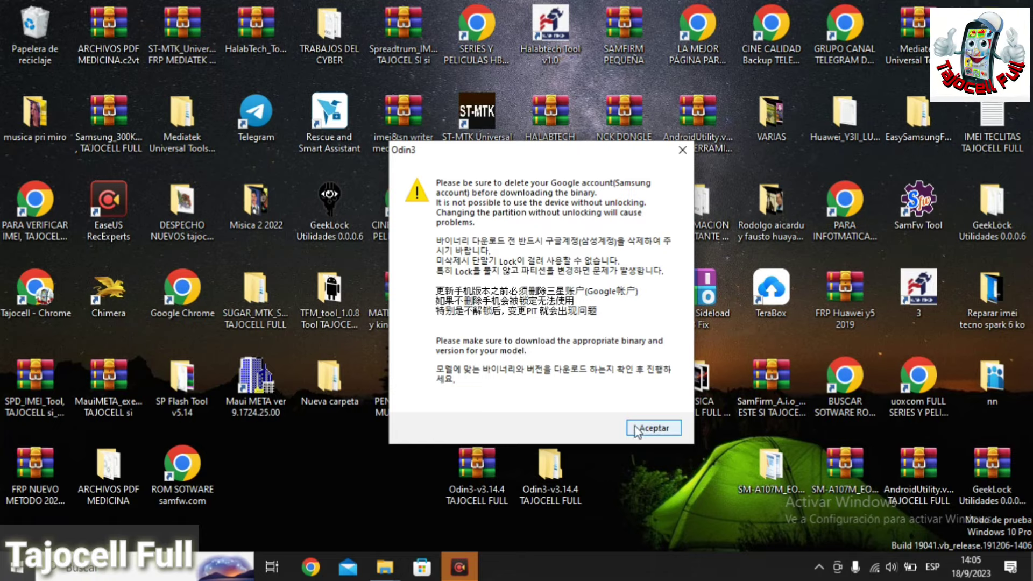
{"action": "left_click", "coordinate": [652, 429]}
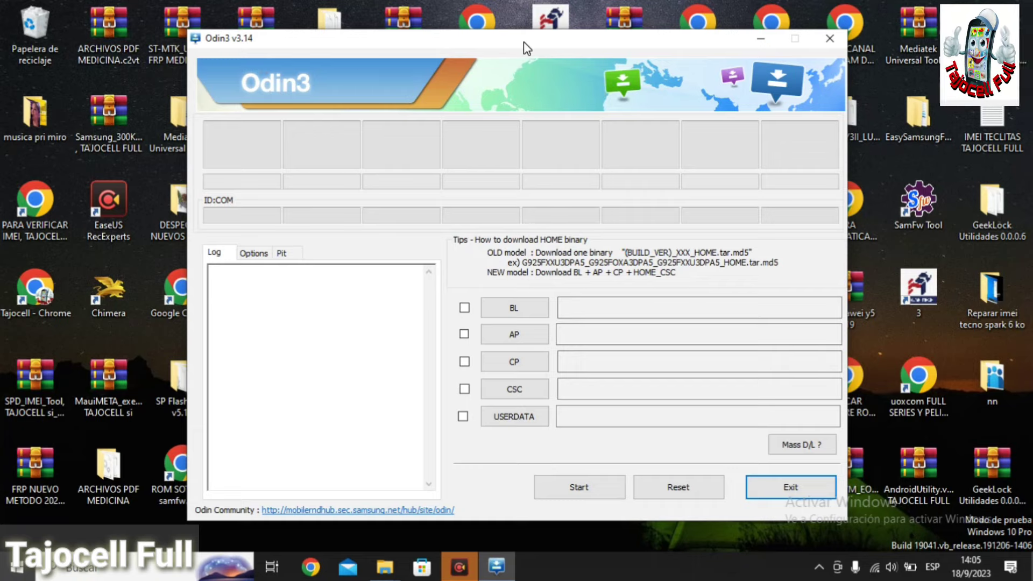
{"action": "left_click_drag", "start_coordinate": [507, 41], "coordinate": [535, 40]}
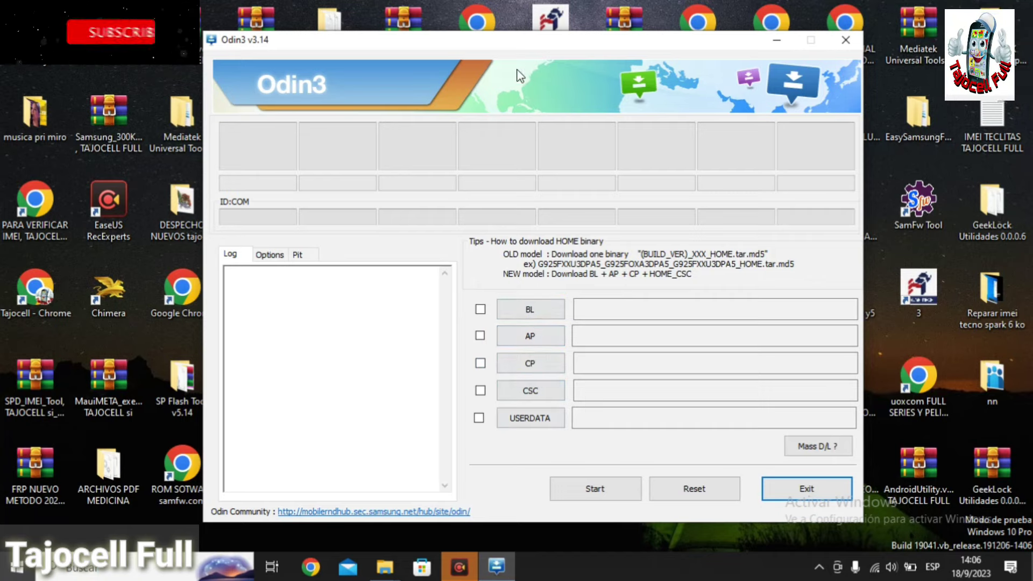
Review Odin's flashing options and return to the log view.
{"action": "left_click_drag", "start_coordinate": [562, 44], "coordinate": [535, 43]}
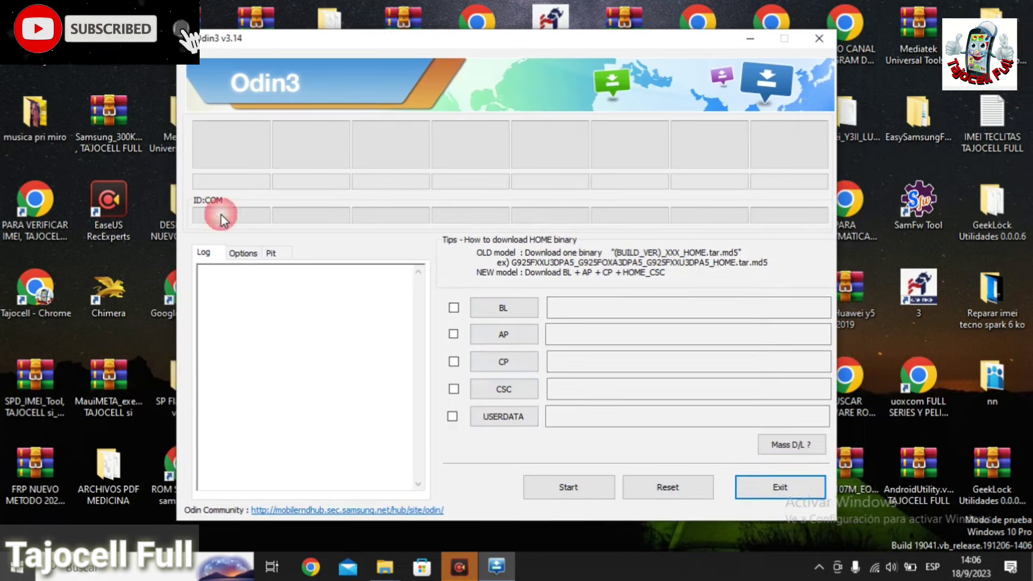
{"action": "left_click", "coordinate": [204, 256]}
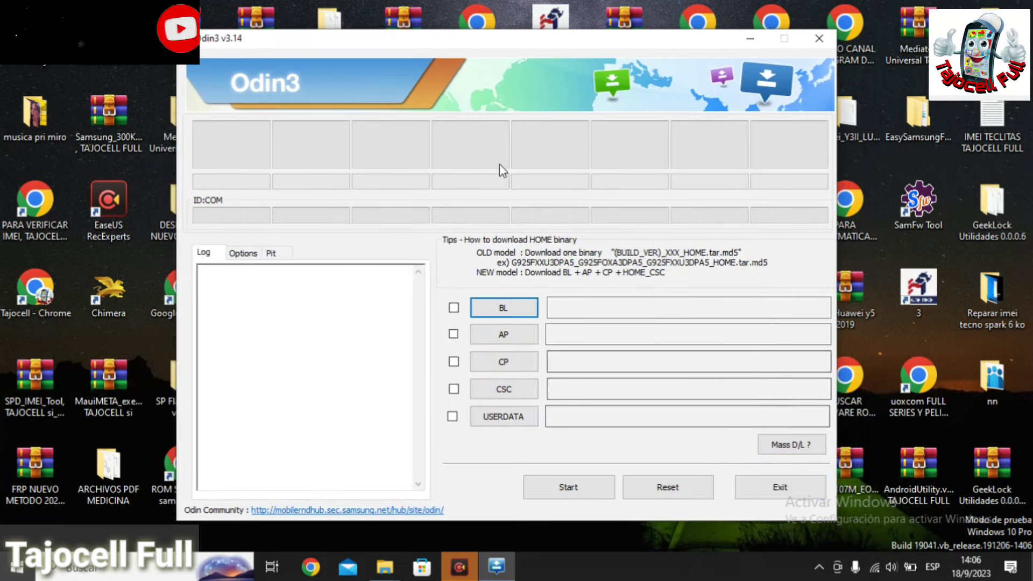
{"action": "left_click", "coordinate": [247, 253]}
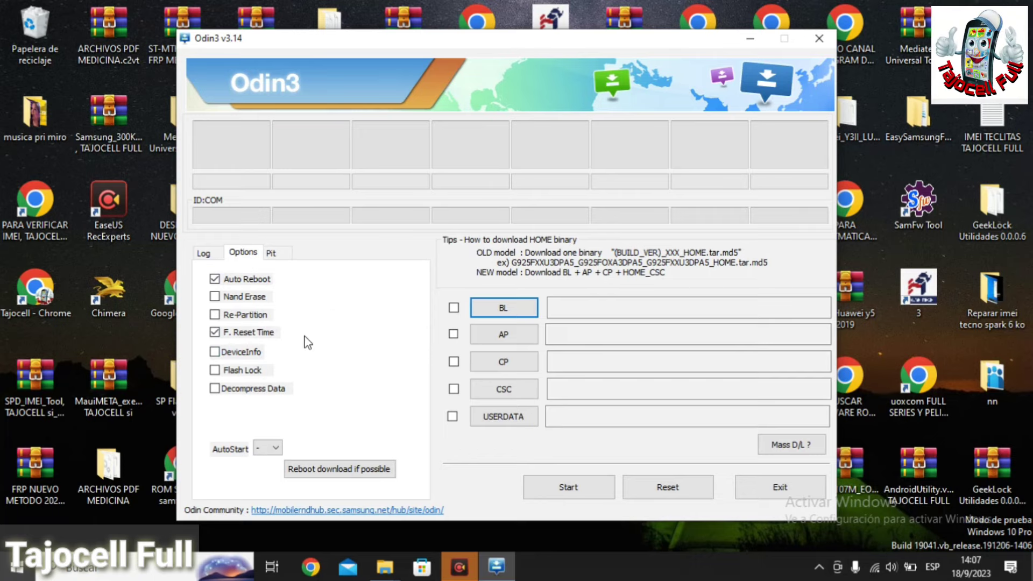
{"action": "left_click", "coordinate": [213, 256]}
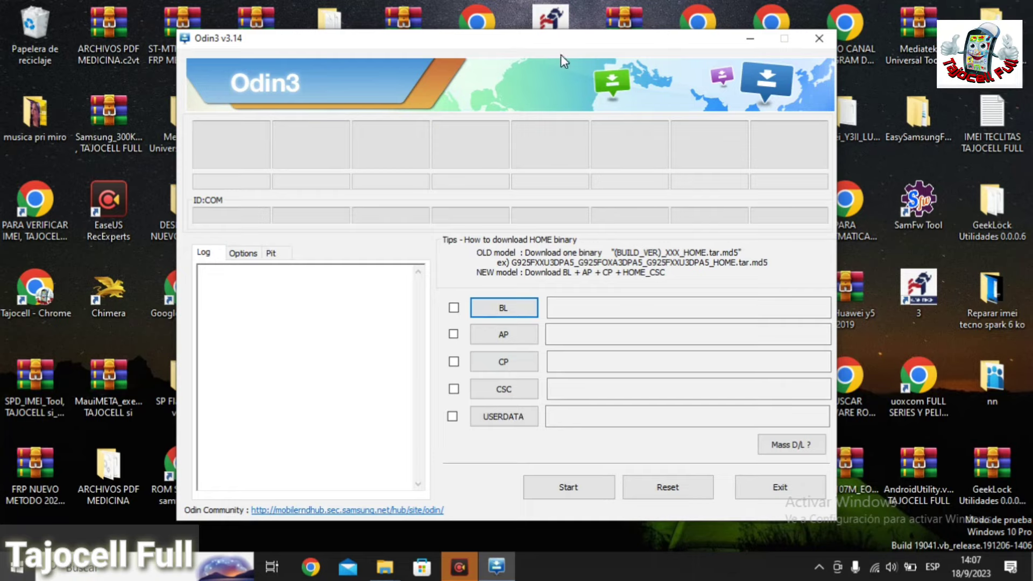
Move the Odin window aside and open the SM-A107M_EON_A107MUBS6CWA3_fac firmware folder from the desktop beside it.
{"action": "left_click_drag", "start_coordinate": [556, 47], "coordinate": [393, 43]}
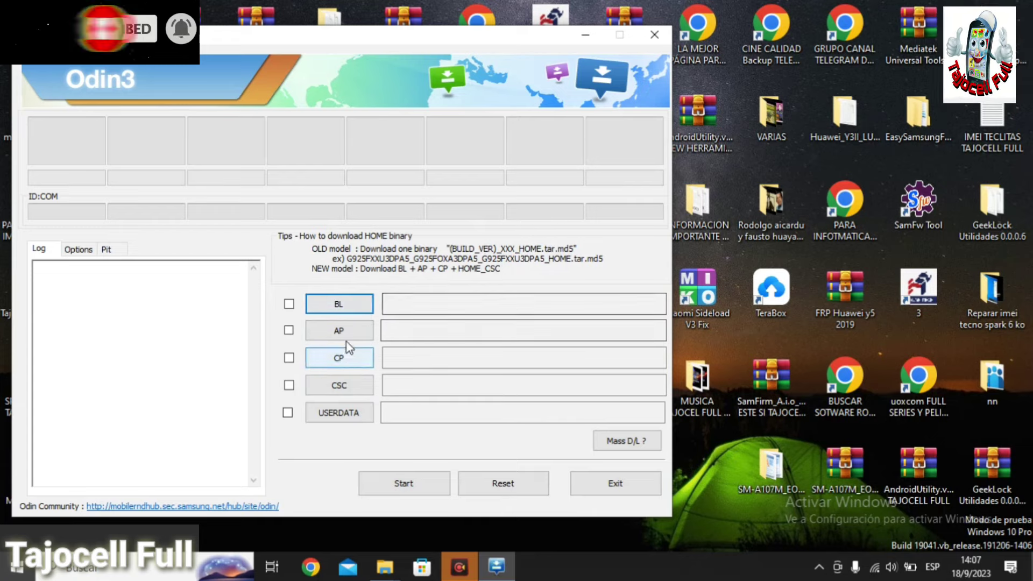
{"action": "left_click", "coordinate": [350, 310]}
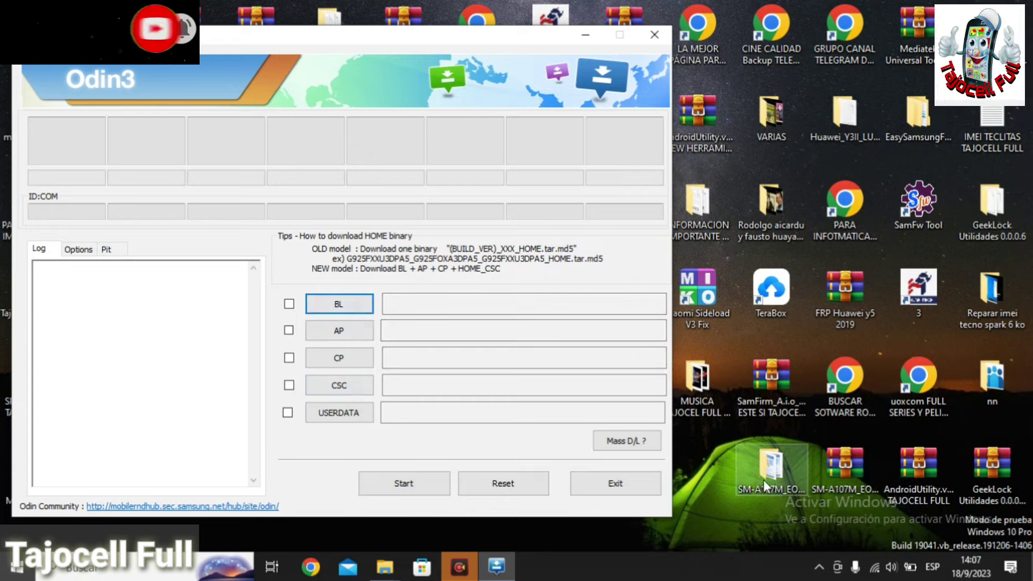
{"action": "right_click", "coordinate": [844, 469]}
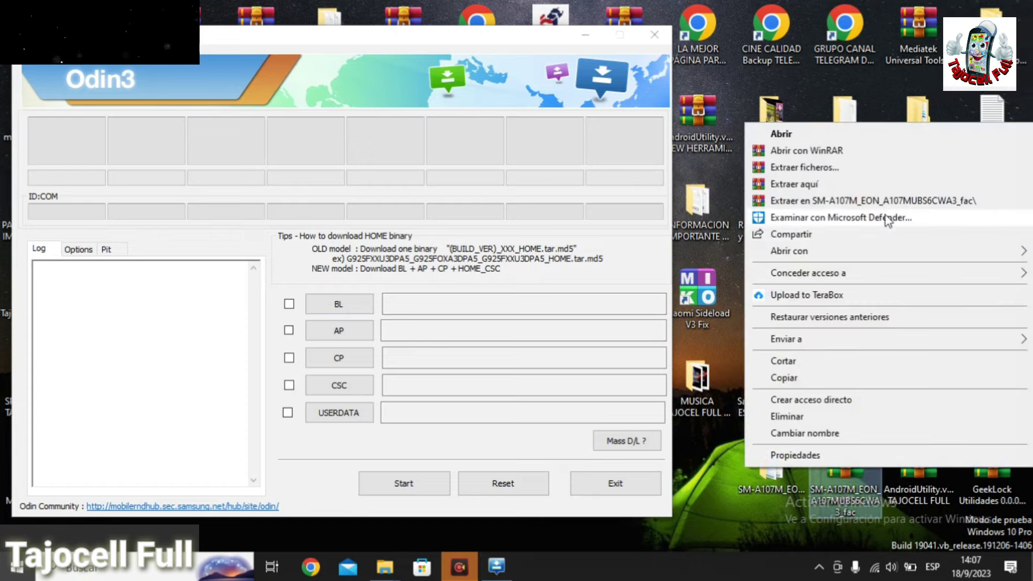
{"action": "left_click", "coordinate": [720, 474]}
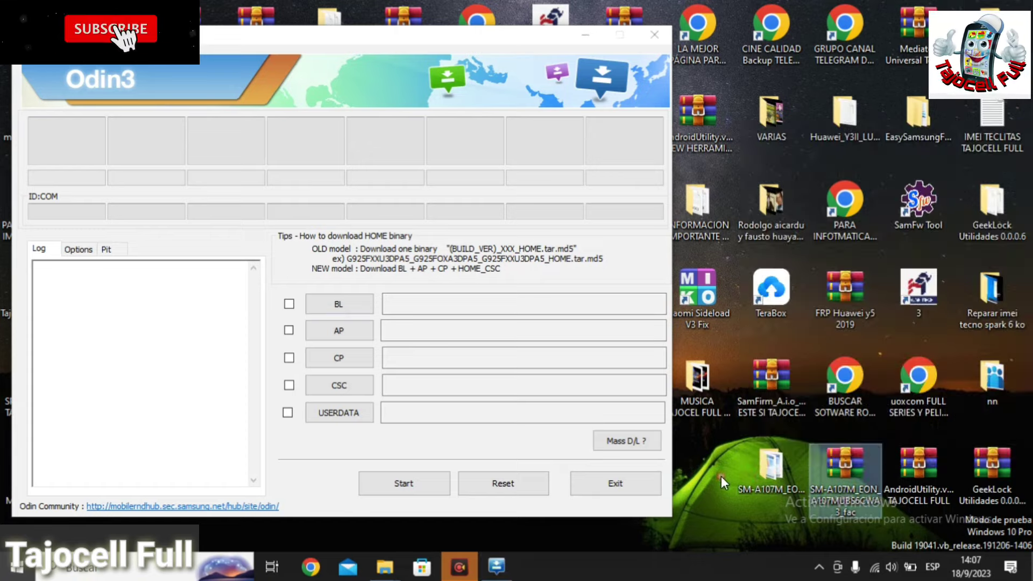
{"action": "left_click", "coordinate": [766, 469]}
{"action": "double_click", "coordinate": [766, 469]}
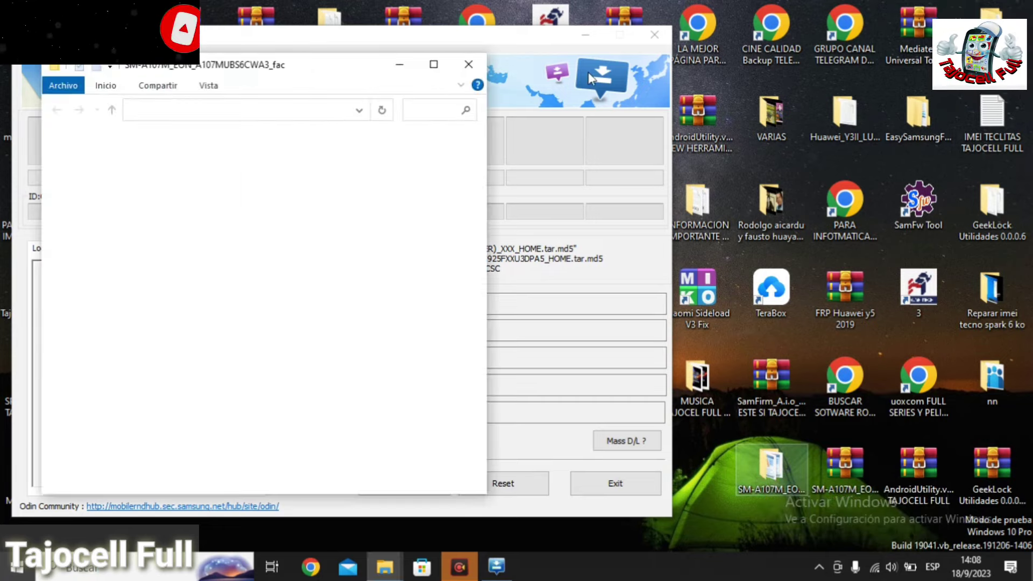
{"action": "left_click_drag", "start_coordinate": [347, 62], "coordinate": [867, 66]}
{"action": "left_click", "coordinate": [844, 188]}
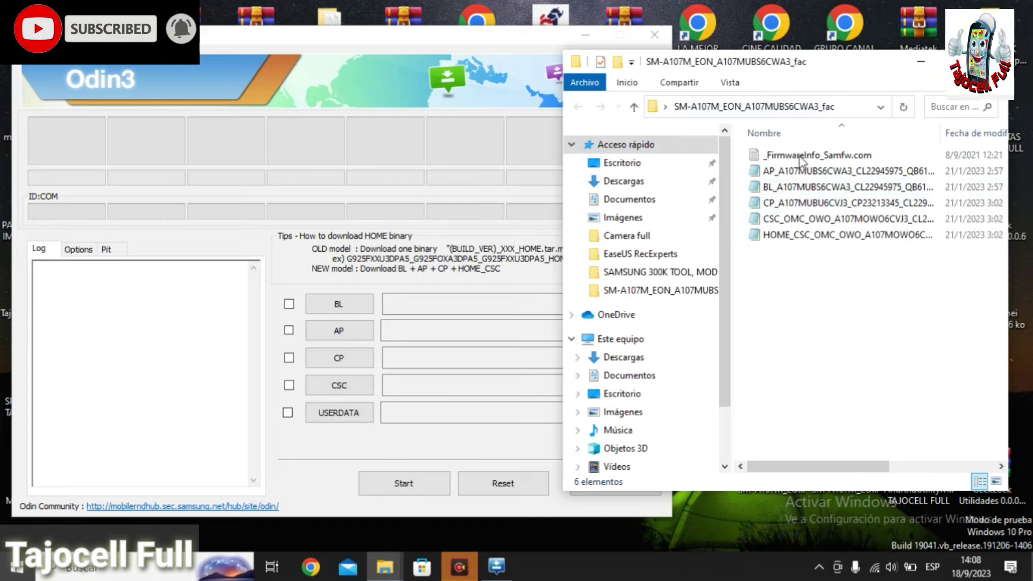
Examine the AP, BL, CP, CSC and HOME_CSC firmware files against Odin's file slots, and close the firmware folder.
{"action": "left_click", "coordinate": [776, 172]}
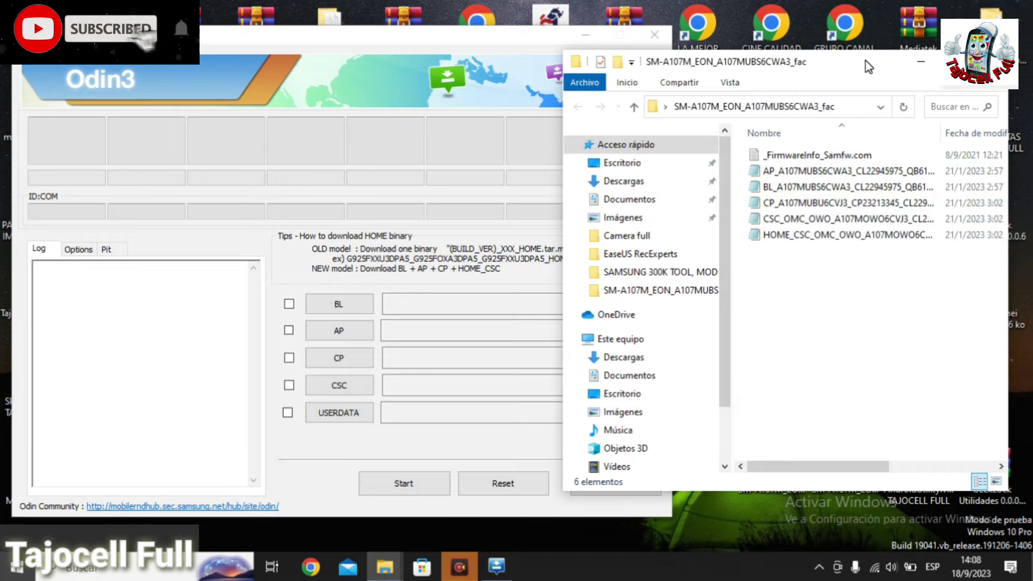
{"action": "left_click_drag", "start_coordinate": [866, 64], "coordinate": [879, 65]}
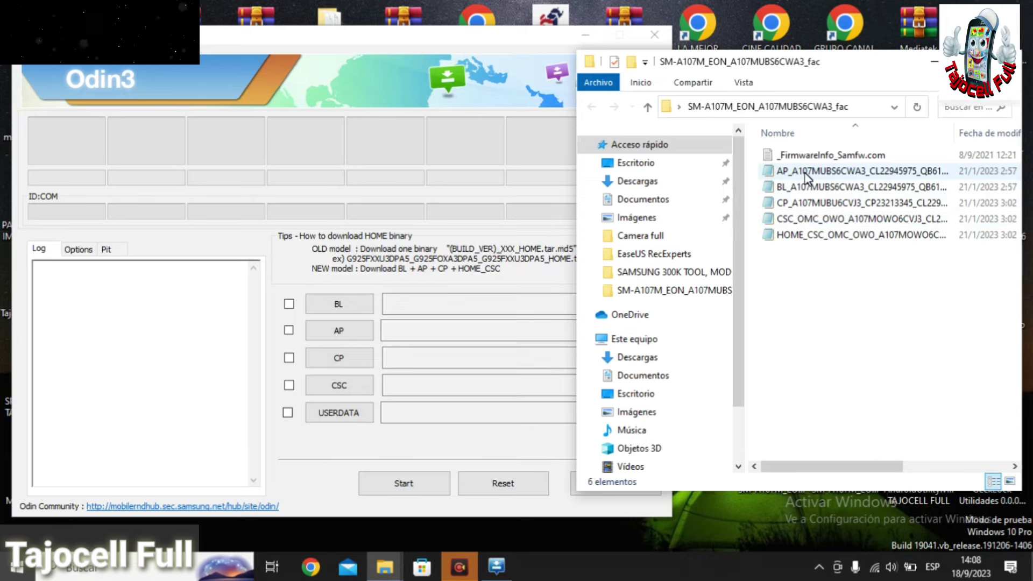
{"action": "mouse_move", "coordinate": [807, 177]}
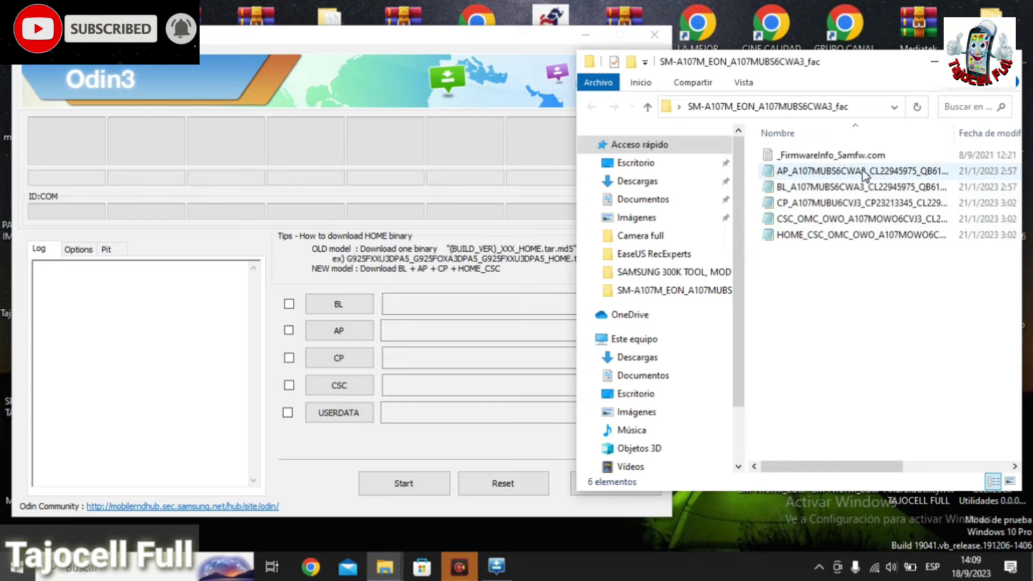
{"action": "mouse_move", "coordinate": [860, 178]}
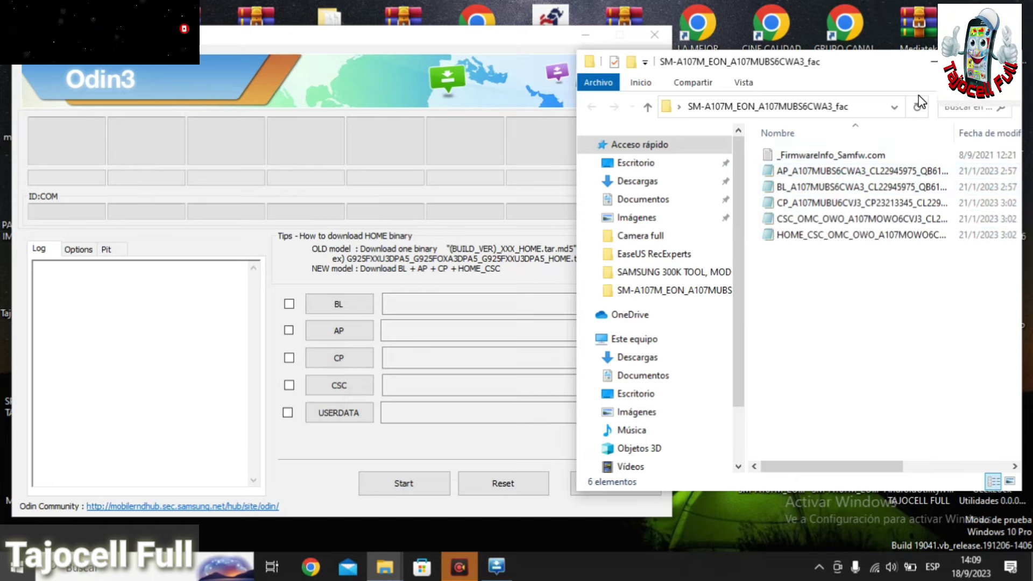
{"action": "left_click_drag", "start_coordinate": [885, 65], "coordinate": [801, 70]}
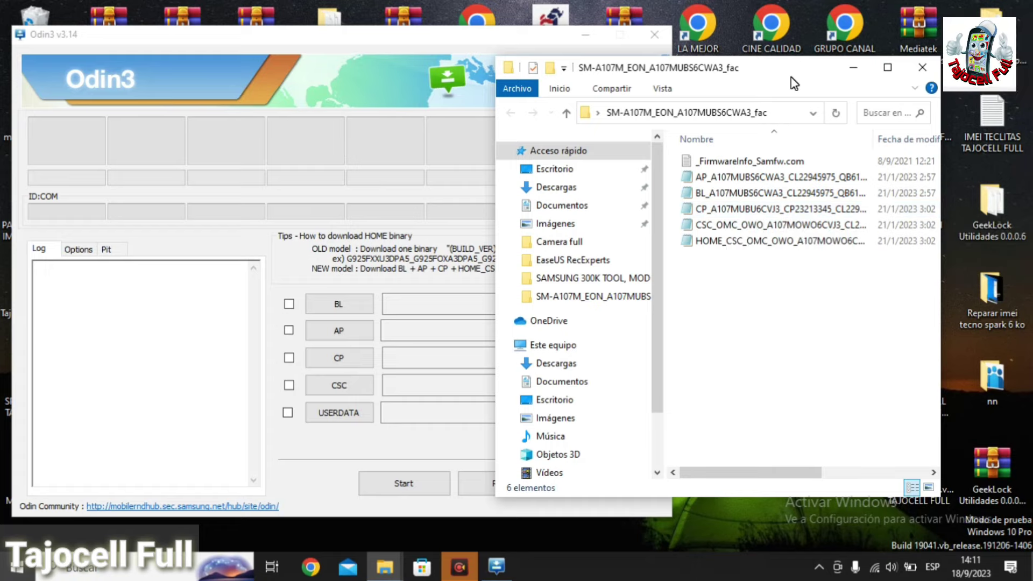
{"action": "left_click_drag", "start_coordinate": [794, 84], "coordinate": [819, 91]}
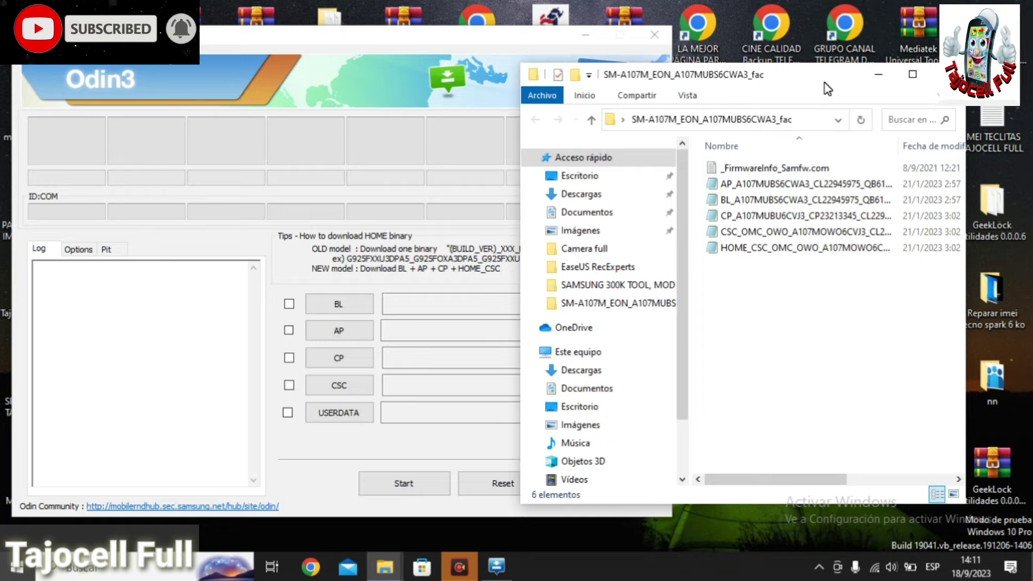
{"action": "left_click_drag", "start_coordinate": [824, 85], "coordinate": [817, 107]}
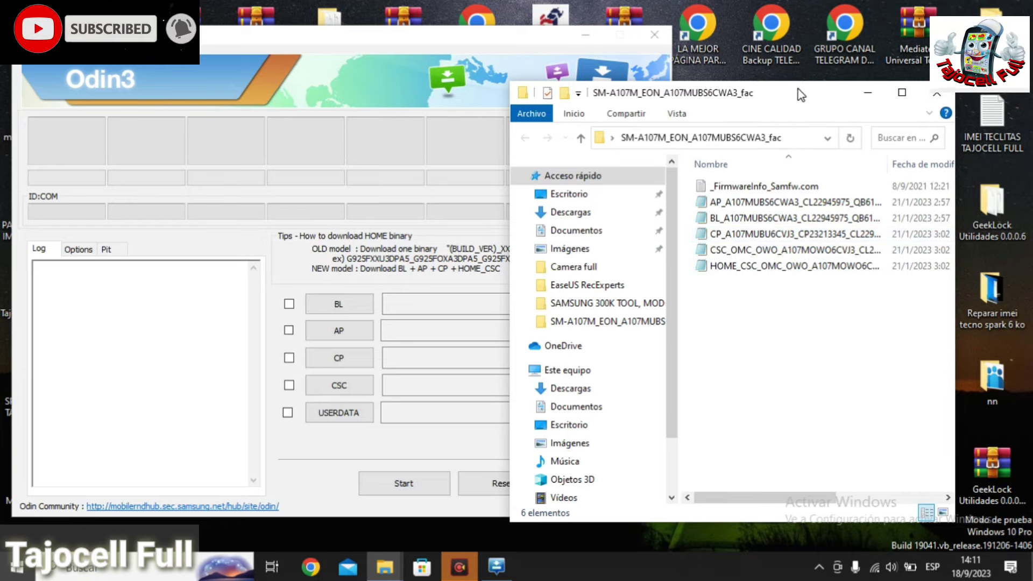
{"action": "left_click_drag", "start_coordinate": [800, 95], "coordinate": [877, 104]}
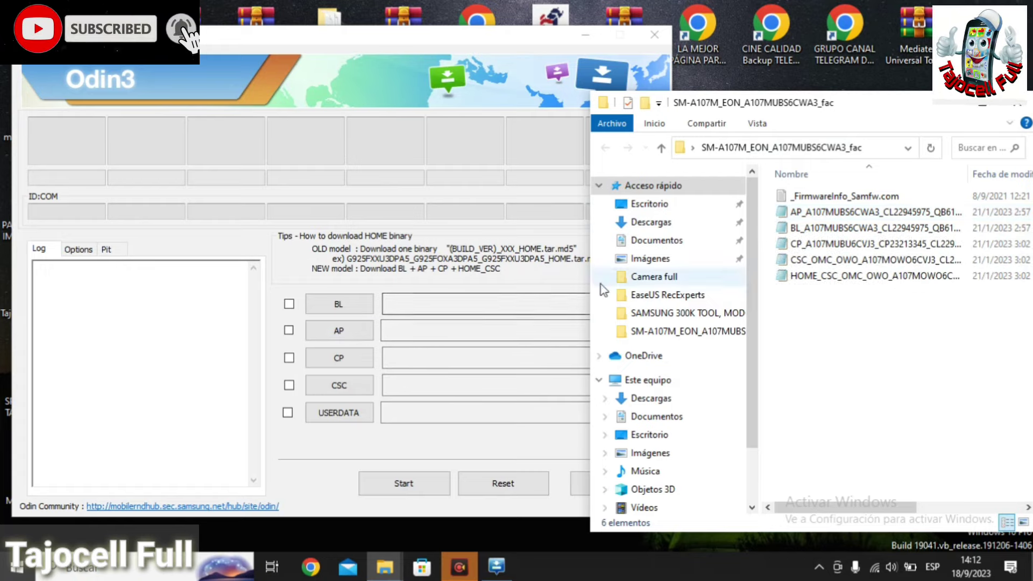
{"action": "mouse_move", "coordinate": [878, 103]}
{"action": "left_mouse_down"}
{"action": "mouse_move", "coordinate": [883, 141]}
{"action": "mouse_move", "coordinate": [882, 103]}
{"action": "left_mouse_up"}
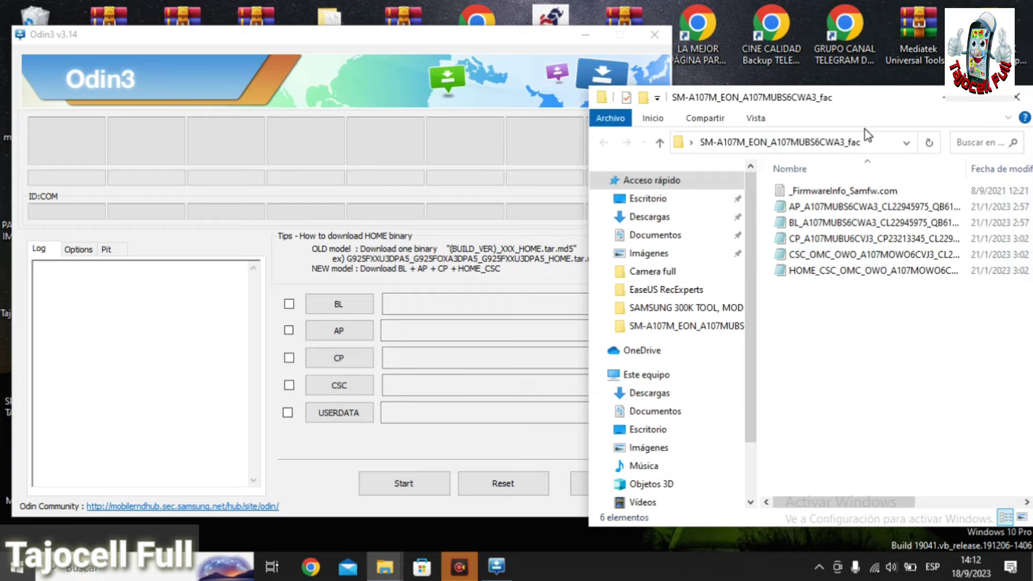
{"action": "left_click_drag", "start_coordinate": [881, 101], "coordinate": [871, 92]}
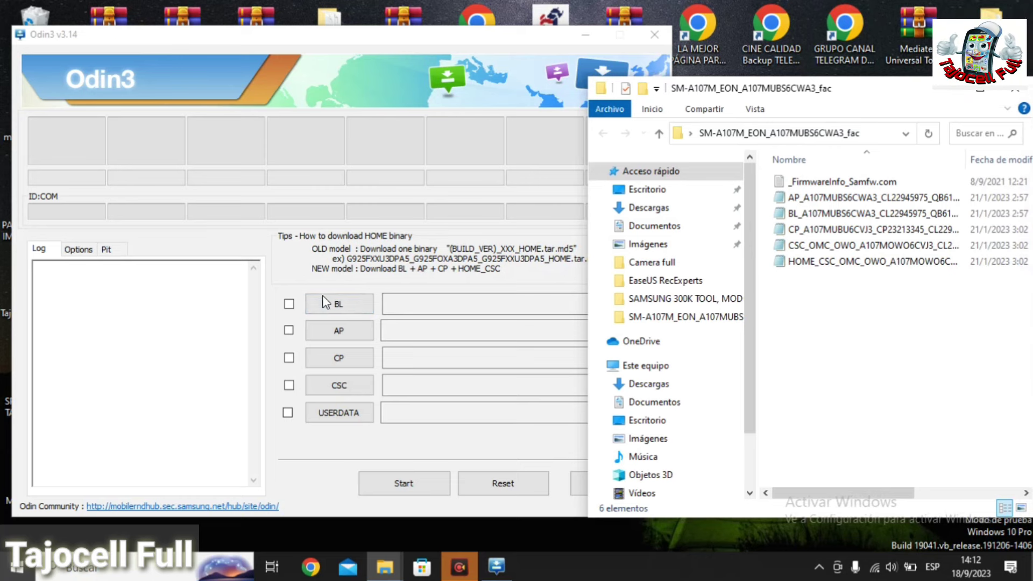
{"action": "left_click", "coordinate": [336, 304]}
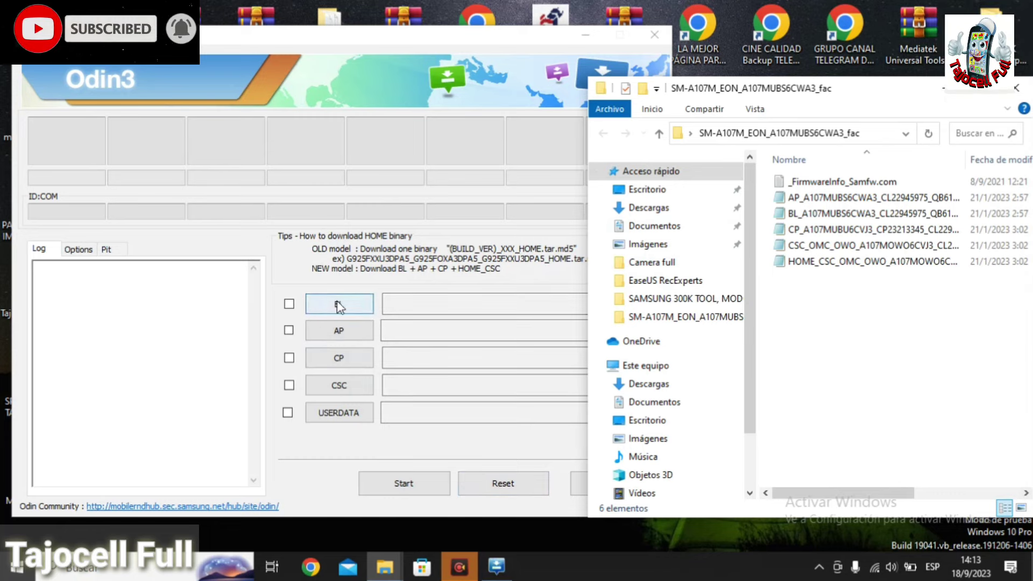
{"action": "left_click", "coordinate": [1019, 88]}
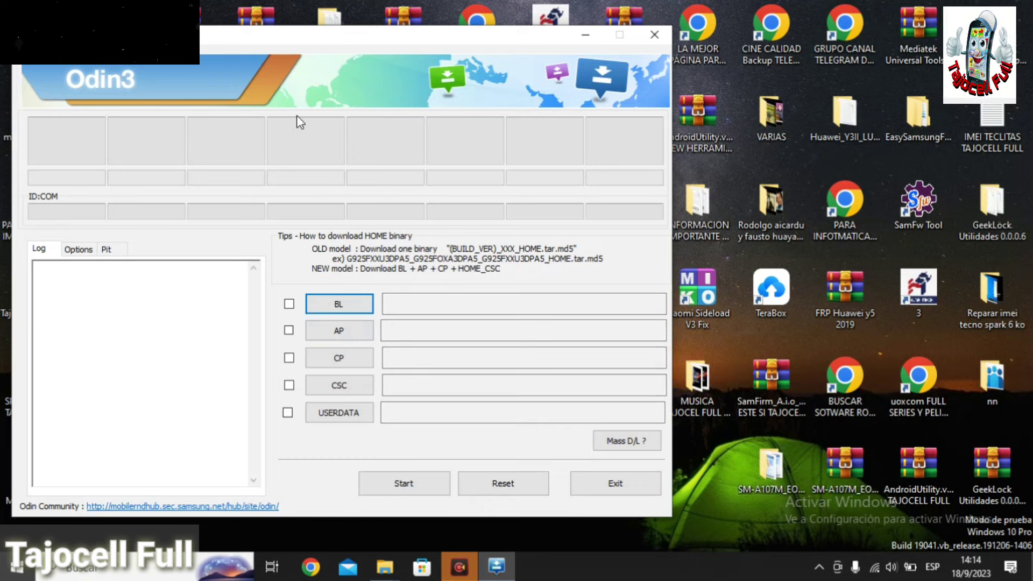
Center the Odin window, start choosing the BL firmware file and browse to the Escritorio folder.
{"action": "left_click_drag", "start_coordinate": [375, 47], "coordinate": [524, 56]}
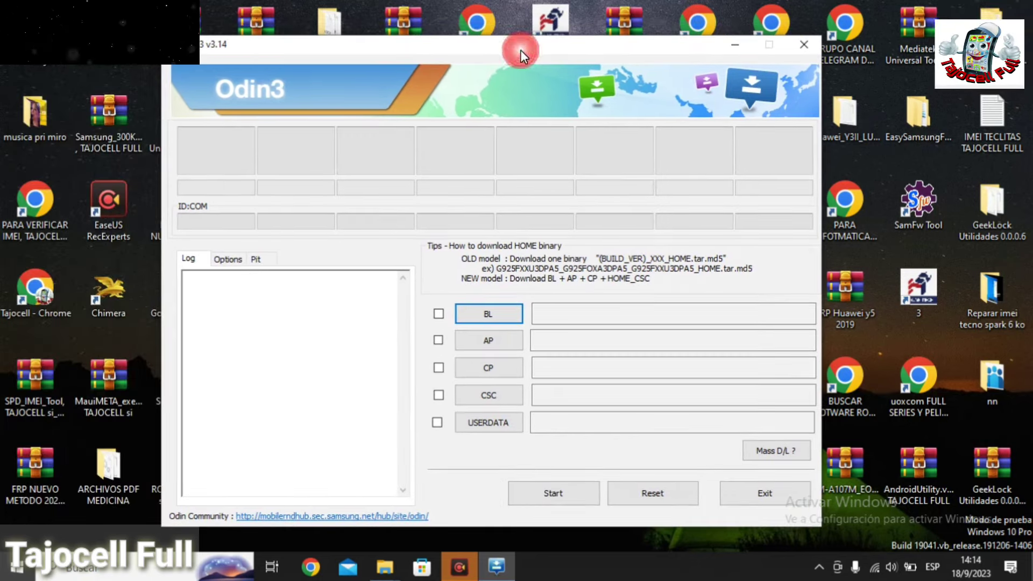
{"action": "left_click", "coordinate": [489, 316]}
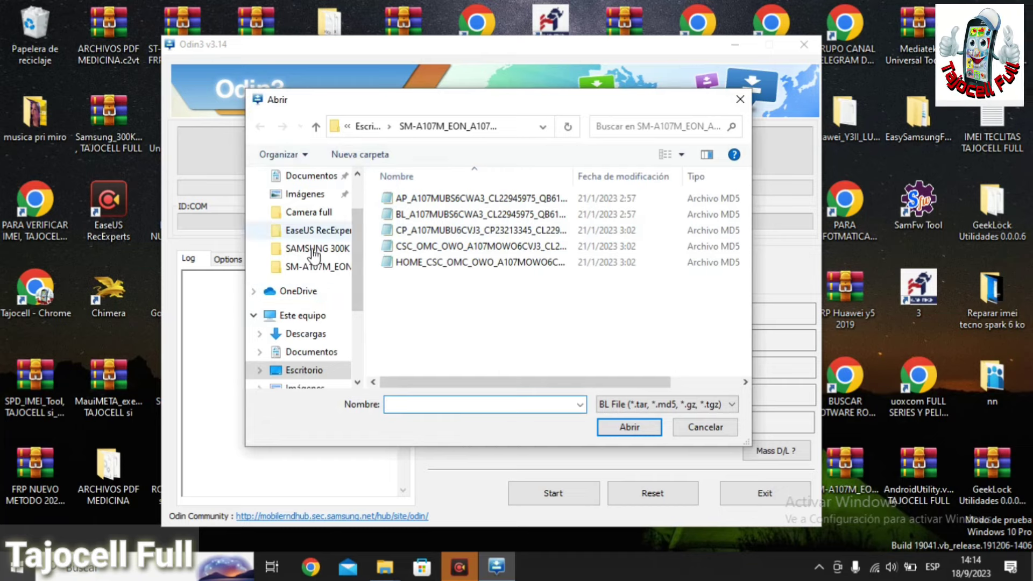
{"action": "scroll", "coordinate": [336, 295], "scroll_direction": "down", "scroll_amount": 1}
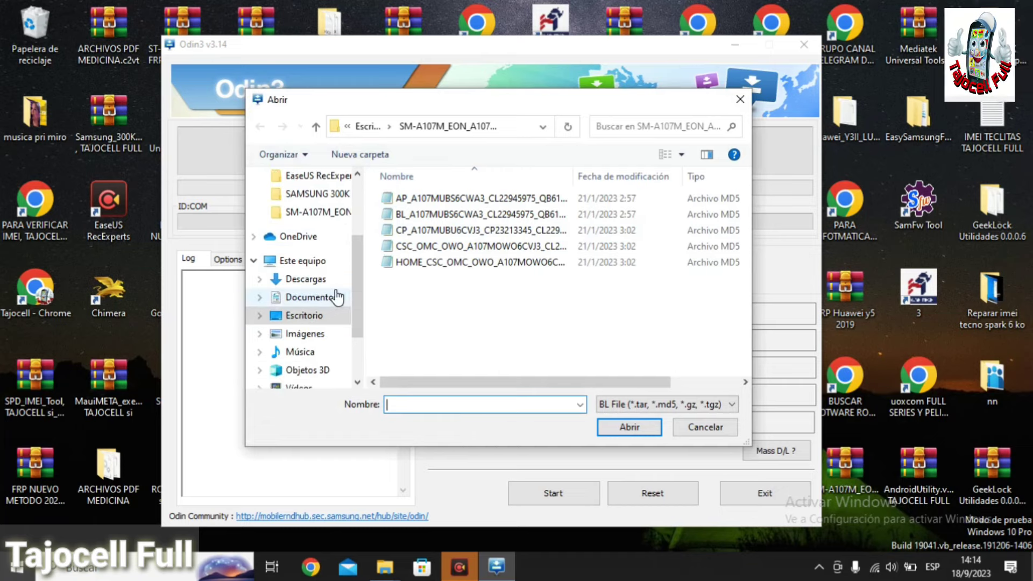
{"action": "scroll", "coordinate": [331, 297], "scroll_direction": "up", "scroll_amount": 3}
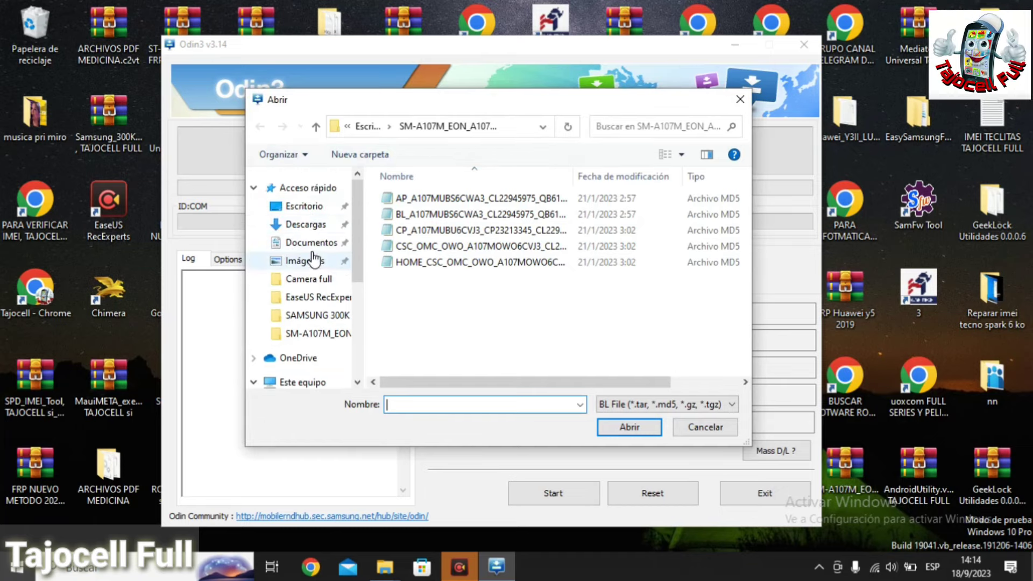
{"action": "scroll", "coordinate": [321, 303], "scroll_direction": "down", "scroll_amount": 1}
{"action": "scroll", "coordinate": [321, 304], "scroll_direction": "down", "scroll_amount": 1}
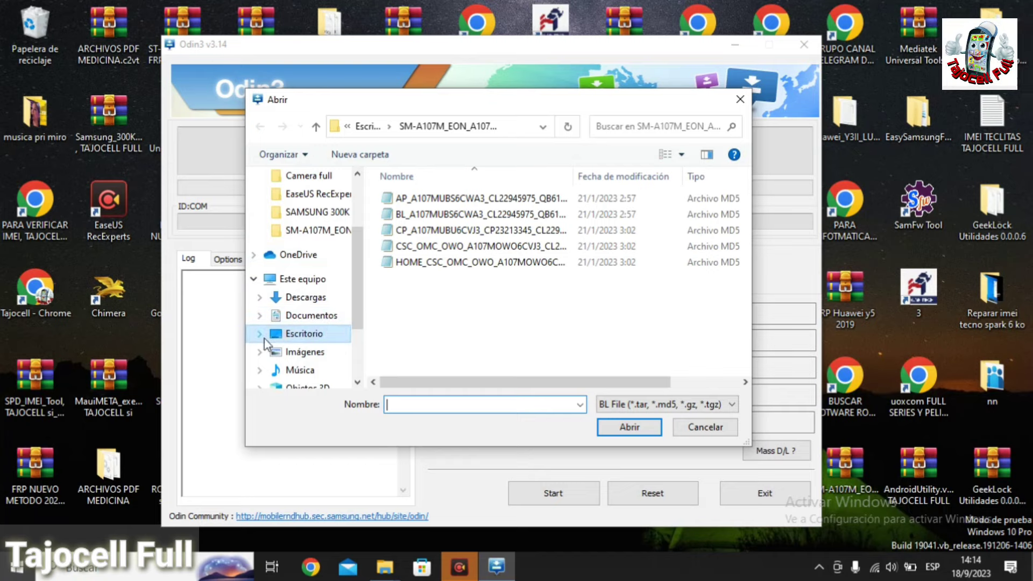
{"action": "left_click", "coordinate": [299, 336]}
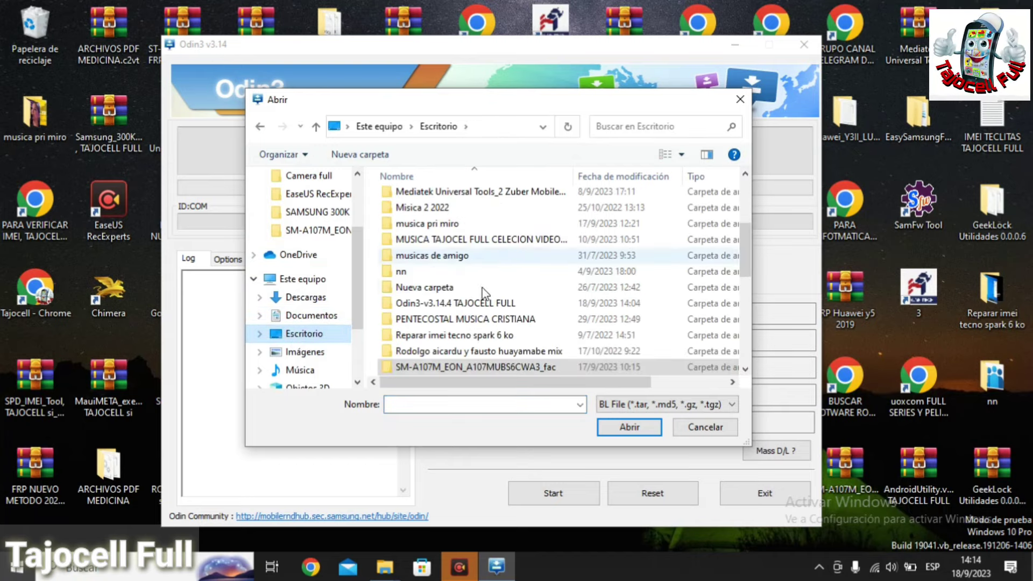
Find and open the SM-A107M_EON_A107MUBS6CWA3_fac folder among the Escritorio folders.
{"action": "scroll", "coordinate": [458, 295], "scroll_direction": "up", "scroll_amount": 3}
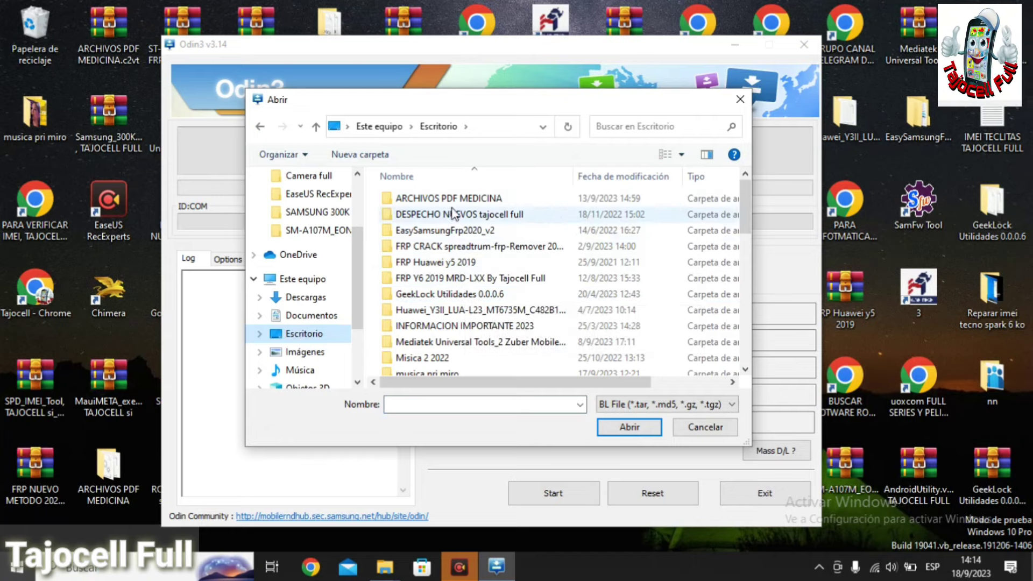
{"action": "scroll", "coordinate": [468, 296], "scroll_direction": "down", "scroll_amount": 2}
{"action": "scroll", "coordinate": [468, 297], "scroll_direction": "down", "scroll_amount": 2}
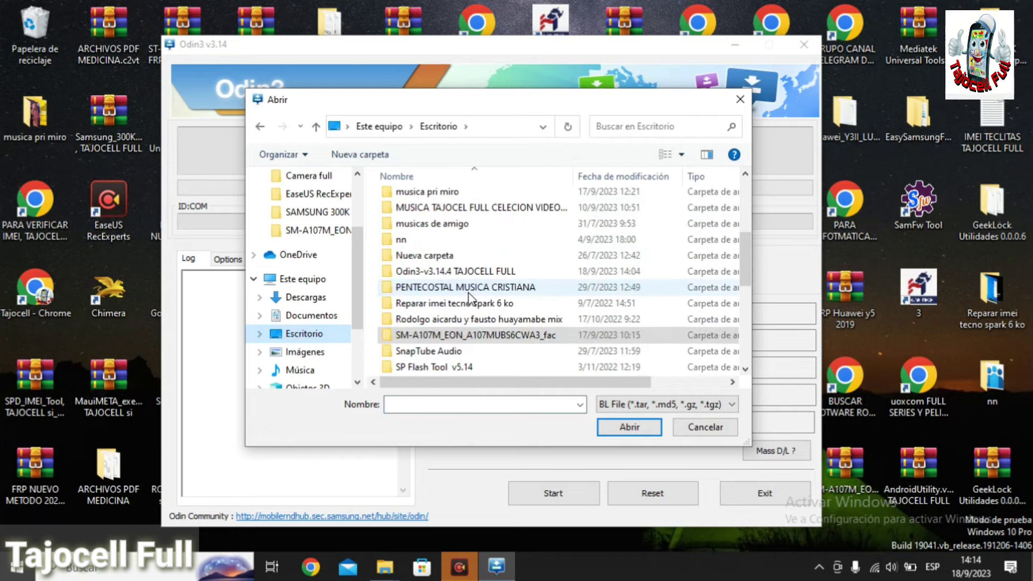
{"action": "scroll", "coordinate": [470, 296], "scroll_direction": "up", "scroll_amount": 4}
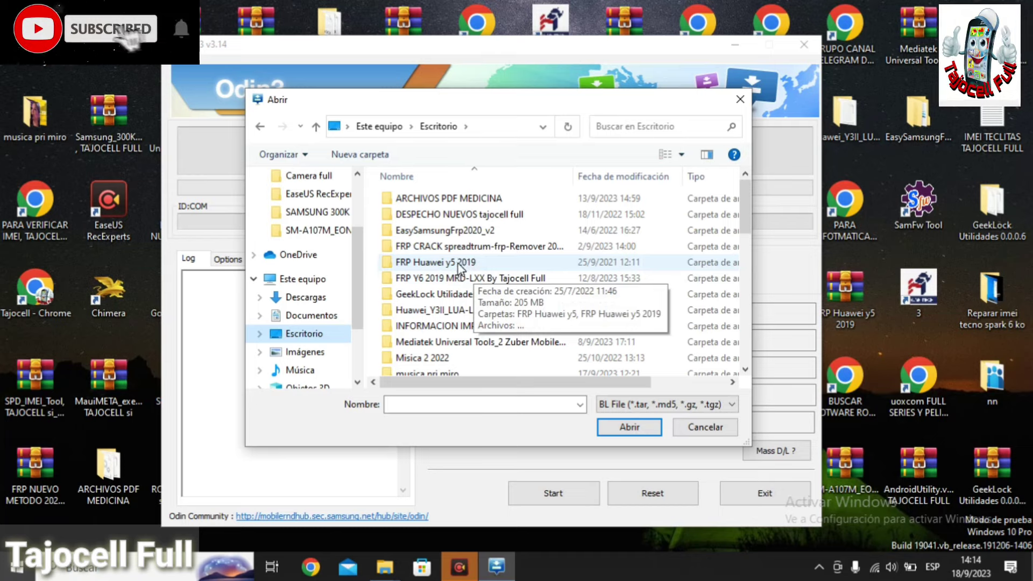
{"action": "scroll", "coordinate": [458, 265], "scroll_direction": "down", "scroll_amount": 1}
{"action": "scroll", "coordinate": [458, 265], "scroll_direction": "down", "scroll_amount": 3}
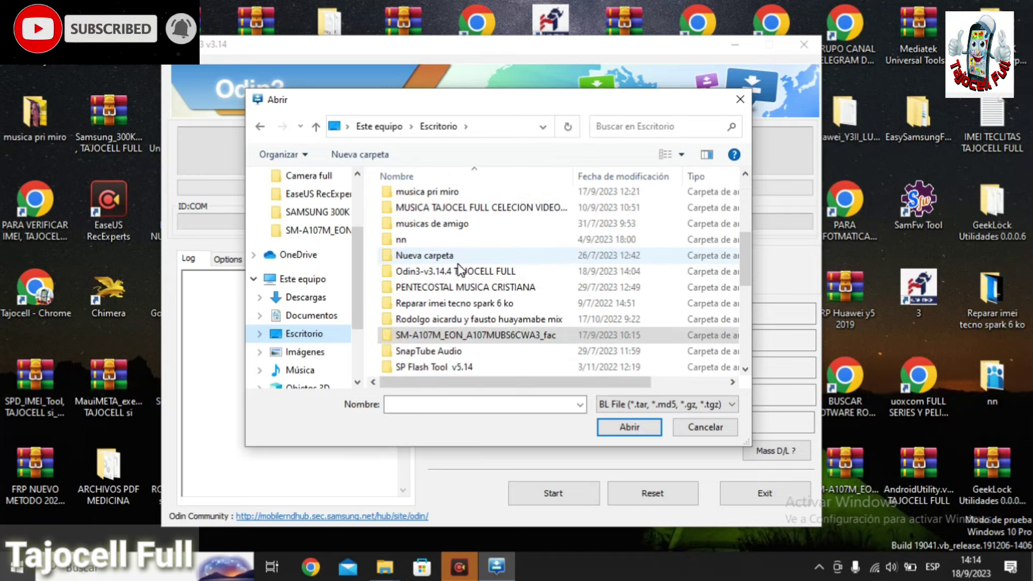
{"action": "scroll", "coordinate": [460, 269], "scroll_direction": "down", "scroll_amount": 1}
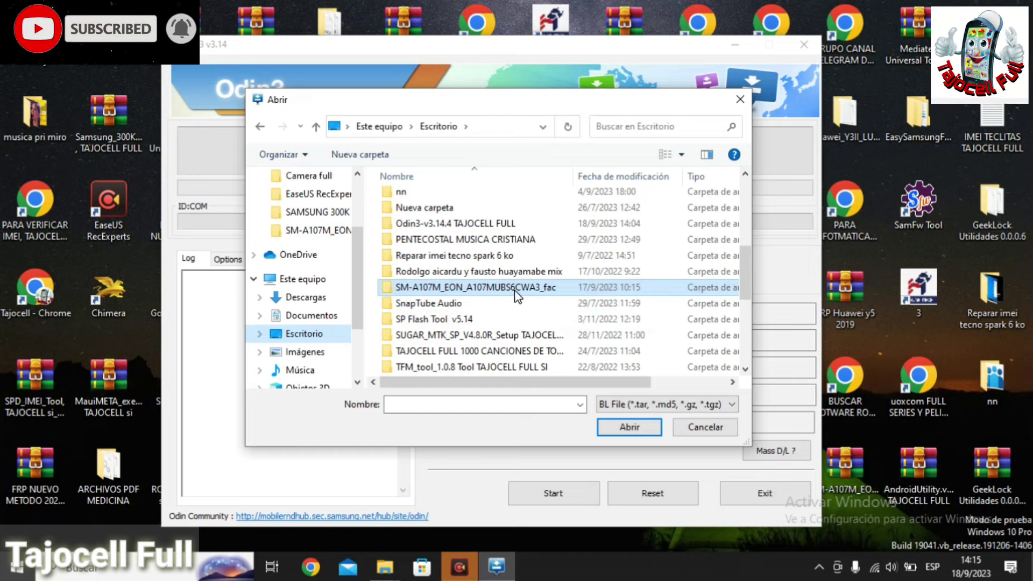
{"action": "double_click", "coordinate": [437, 288]}
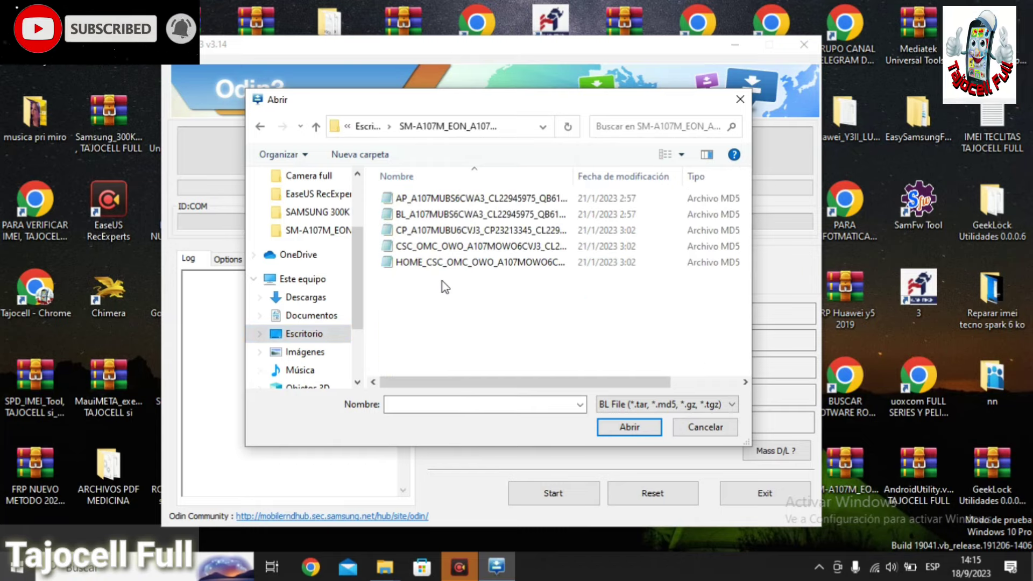
Move the file dialog clear of Odin's slots and load the BL_A107MUBS6CWA3 firmware file into the BL slot.
{"action": "left_click_drag", "start_coordinate": [519, 104], "coordinate": [879, 183]}
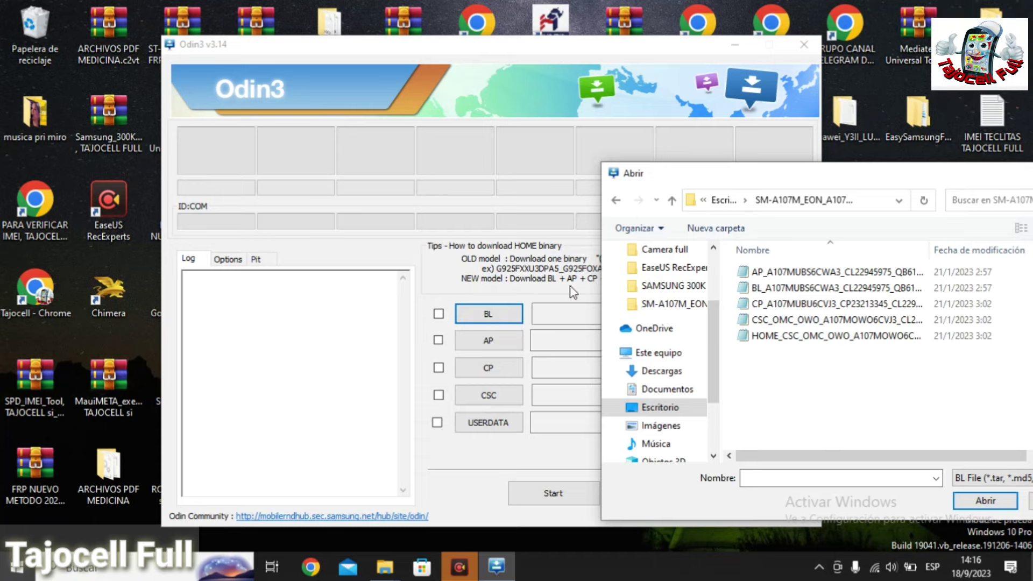
{"action": "left_click", "coordinate": [758, 289]}
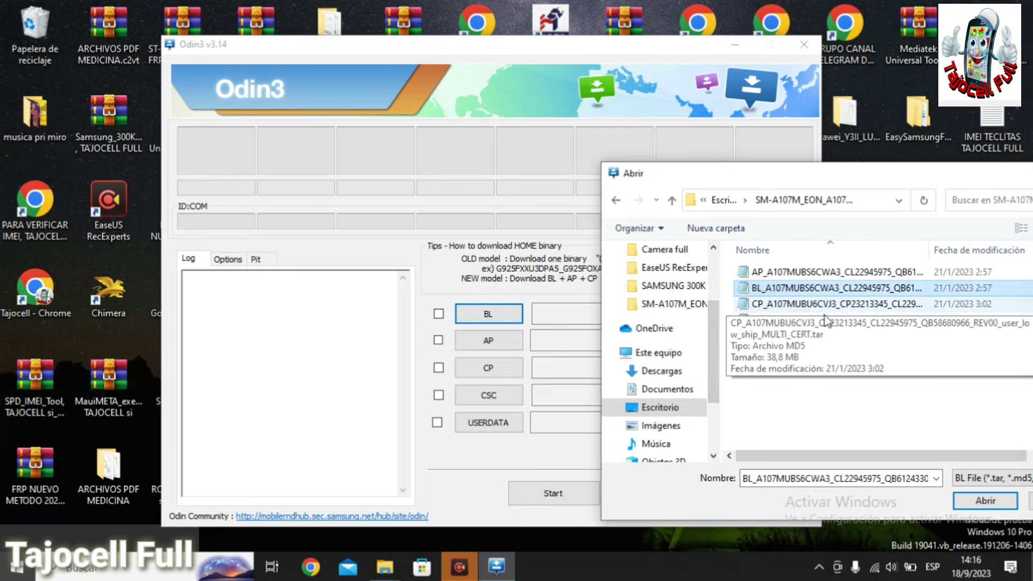
{"action": "left_click", "coordinate": [985, 500]}
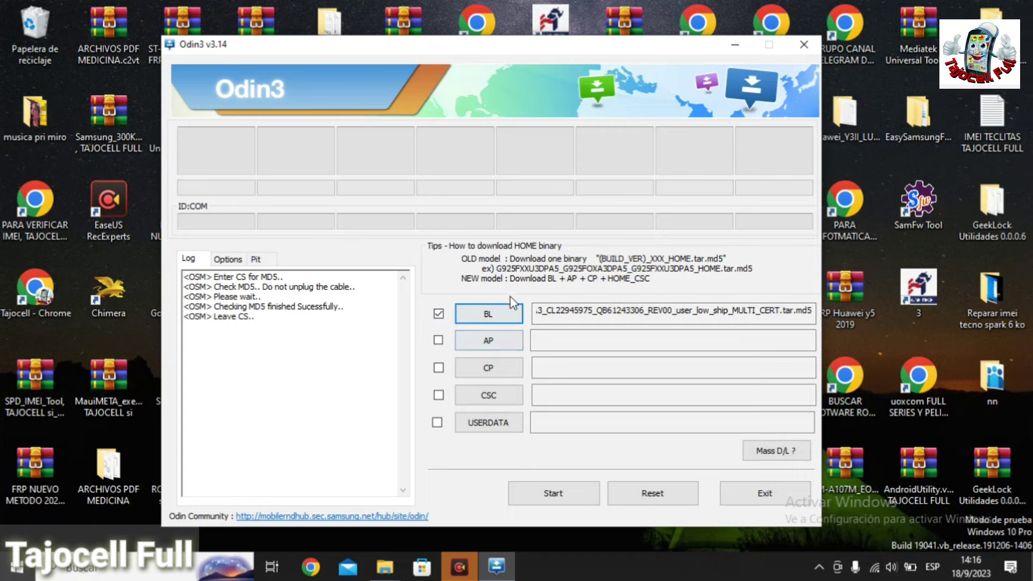
Load the AP_A107MUBS6CWA3 firmware file into Odin's AP slot.
{"action": "left_click", "coordinate": [497, 340]}
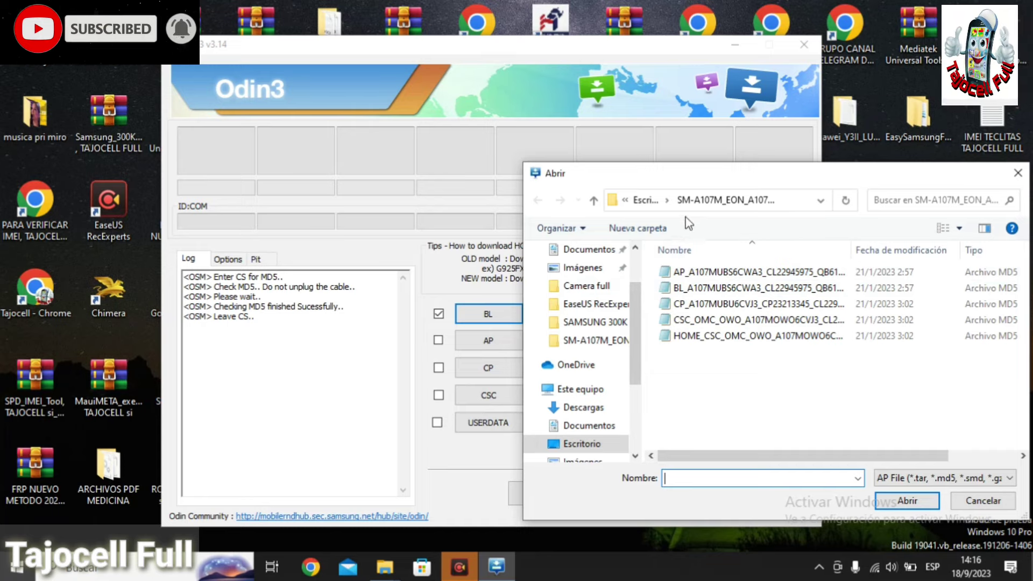
{"action": "left_click", "coordinate": [691, 273]}
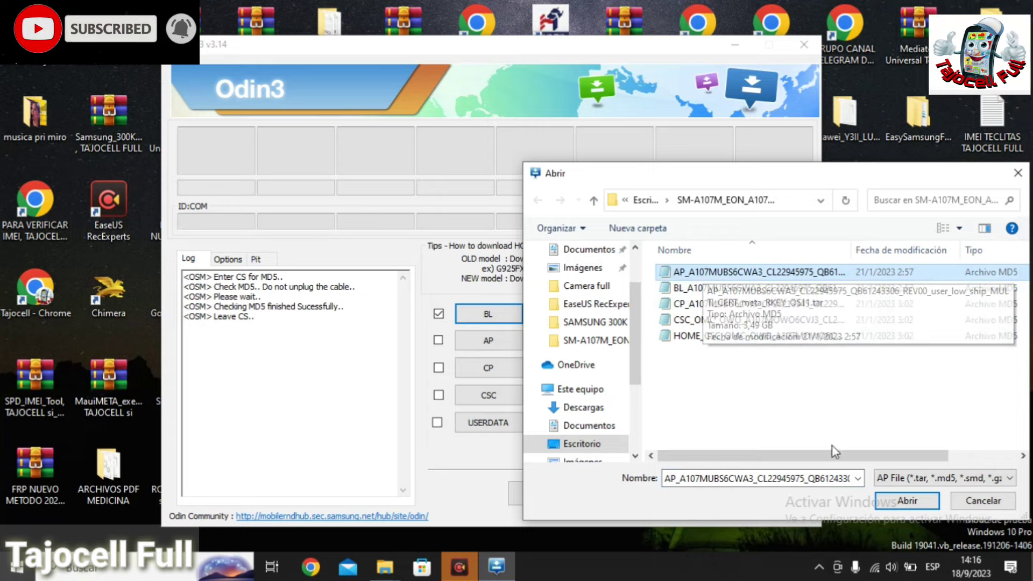
{"action": "left_click", "coordinate": [903, 501]}
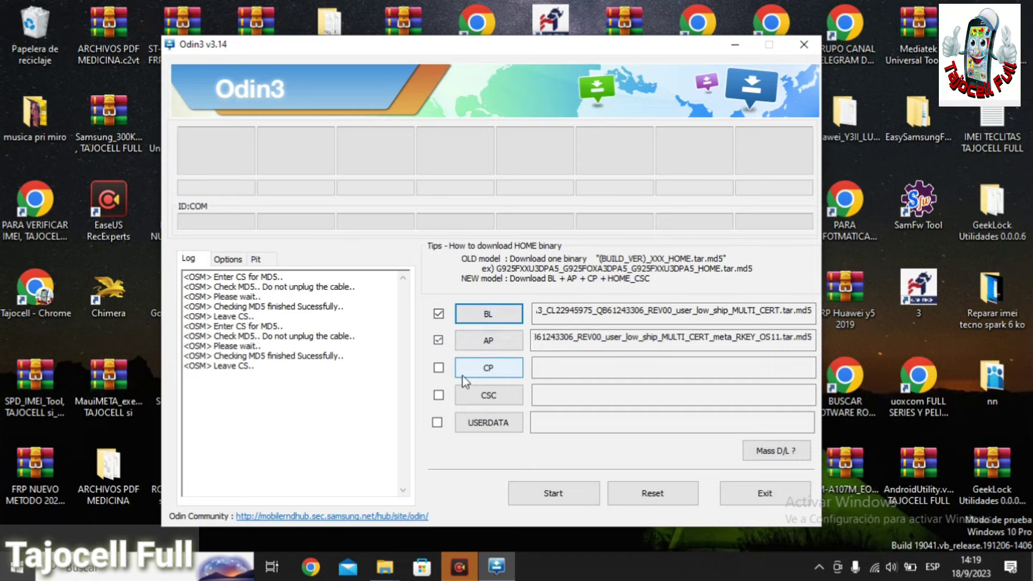
Load the CP_A107MUBU6CVJ3 firmware file into Odin's CP slot.
{"action": "left_click", "coordinate": [496, 368]}
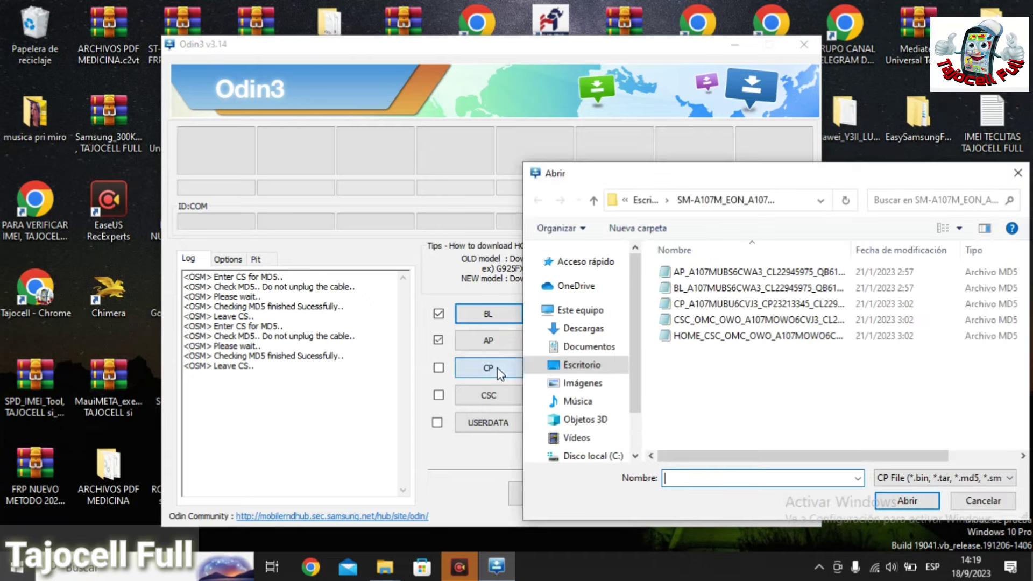
{"action": "left_click", "coordinate": [677, 305]}
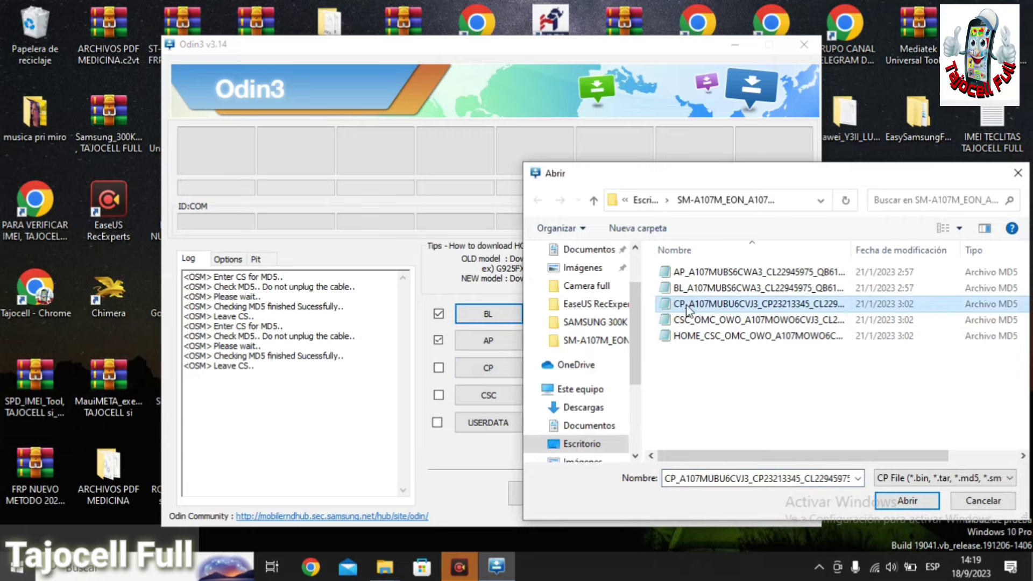
{"action": "left_click", "coordinate": [909, 504]}
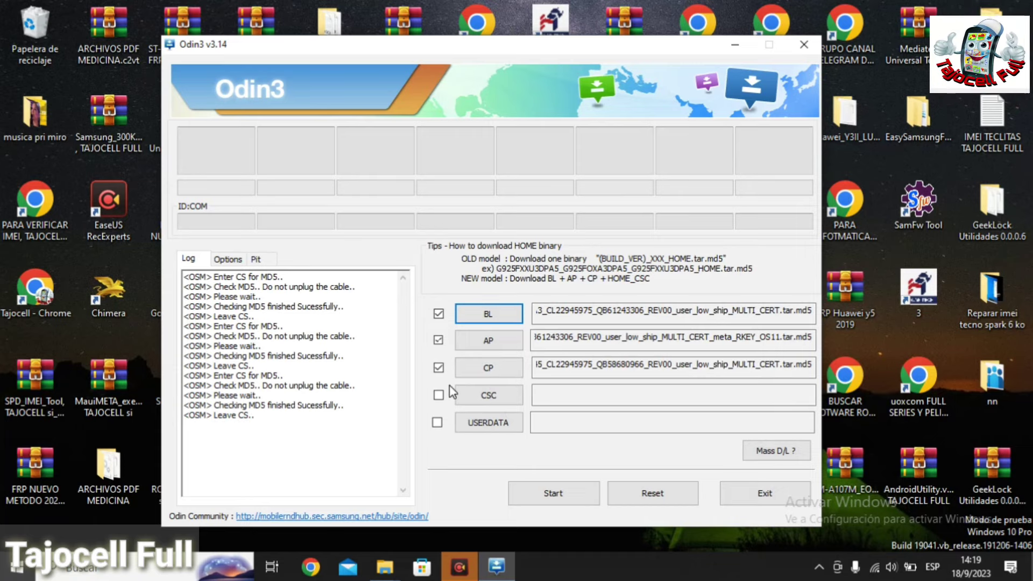
Load the CSC_OMC_OWO_A107MOWO6CVJ3 firmware file, not the HOME_CSC one, into Odin's CSC slot.
{"action": "left_click", "coordinate": [509, 395]}
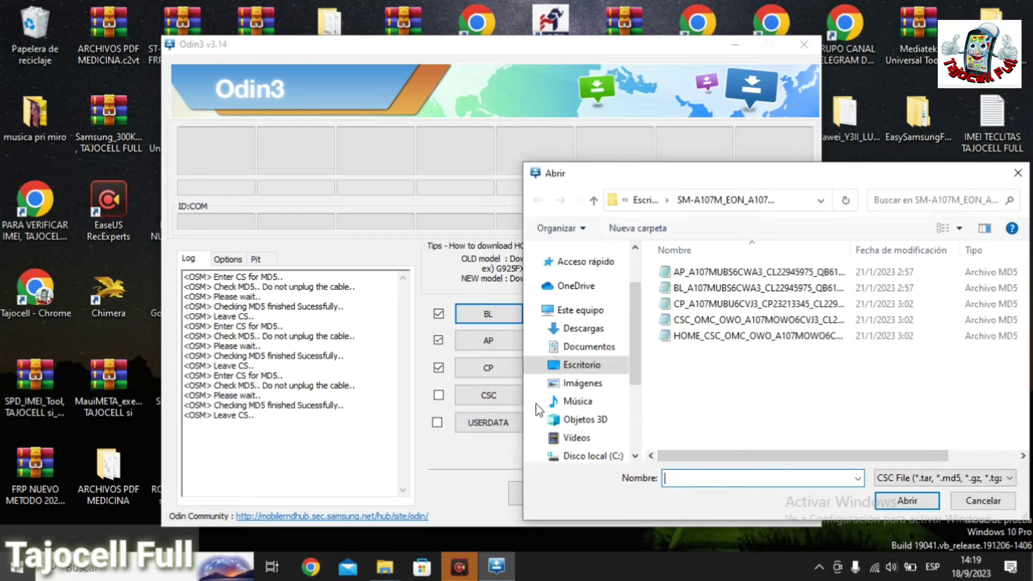
{"action": "left_click", "coordinate": [690, 321]}
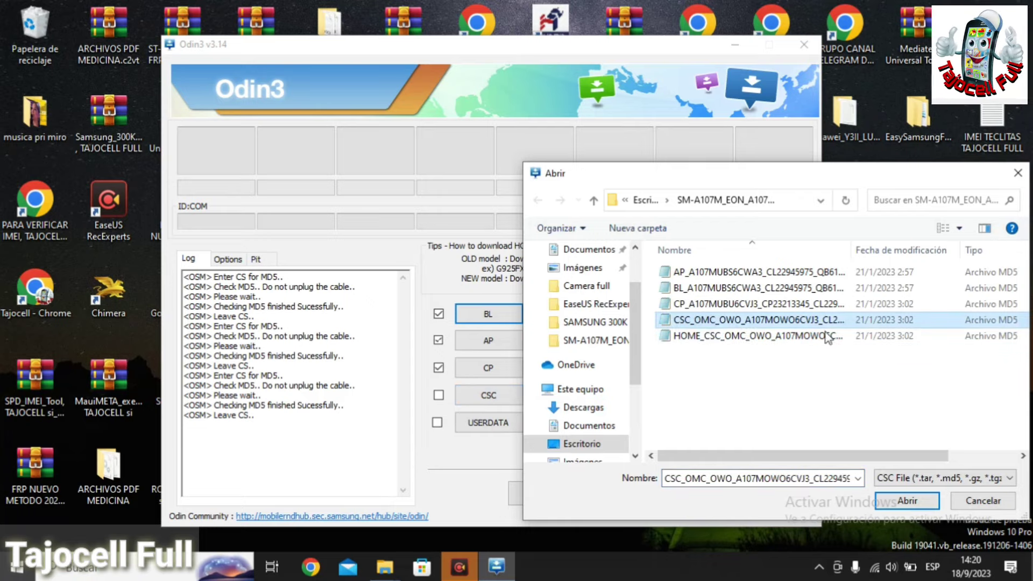
{"action": "left_click", "coordinate": [908, 498]}
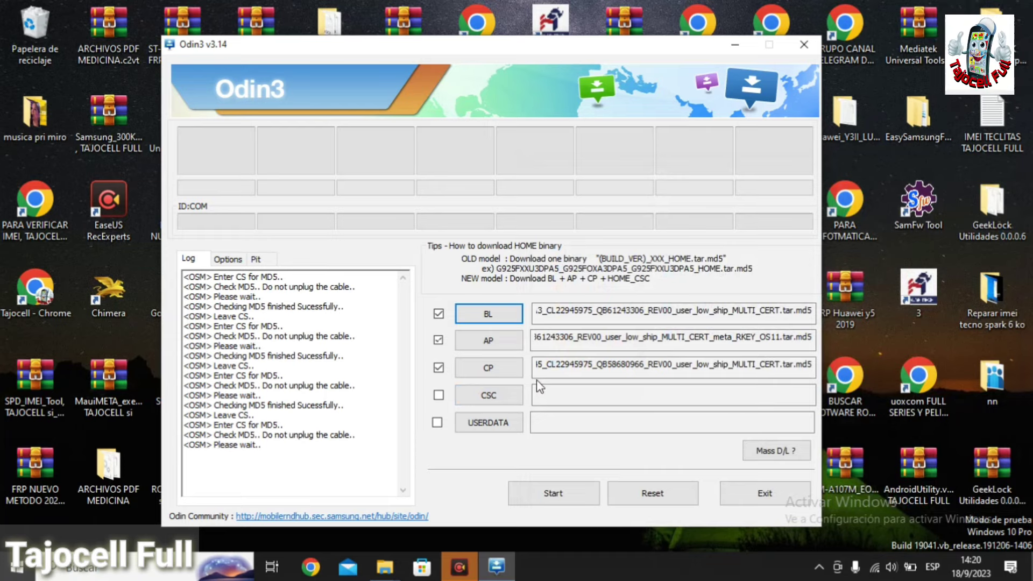
{"action": "left_click", "coordinate": [472, 388]}
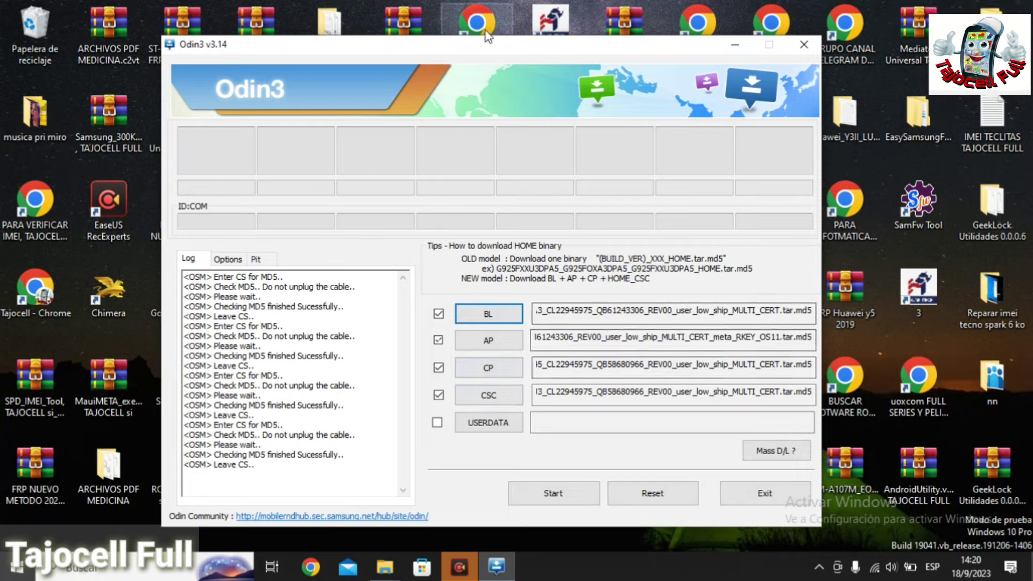
{"action": "mouse_move", "coordinate": [493, 47]}
{"action": "left_mouse_down"}
{"action": "mouse_move", "coordinate": [524, 40]}
{"action": "mouse_move", "coordinate": [486, 47]}
{"action": "left_mouse_up"}
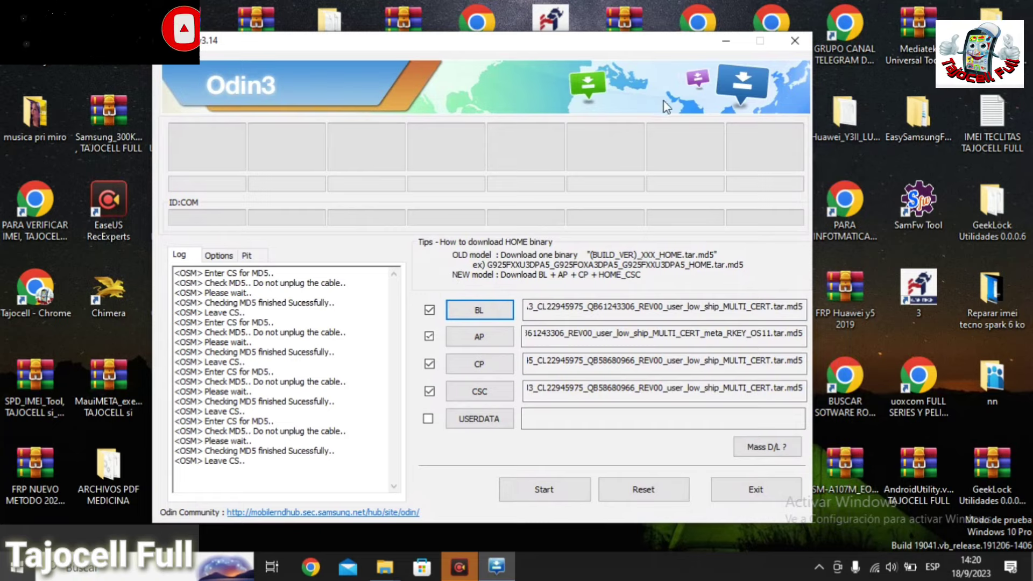
{"action": "left_click_drag", "start_coordinate": [506, 51], "coordinate": [580, 45]}
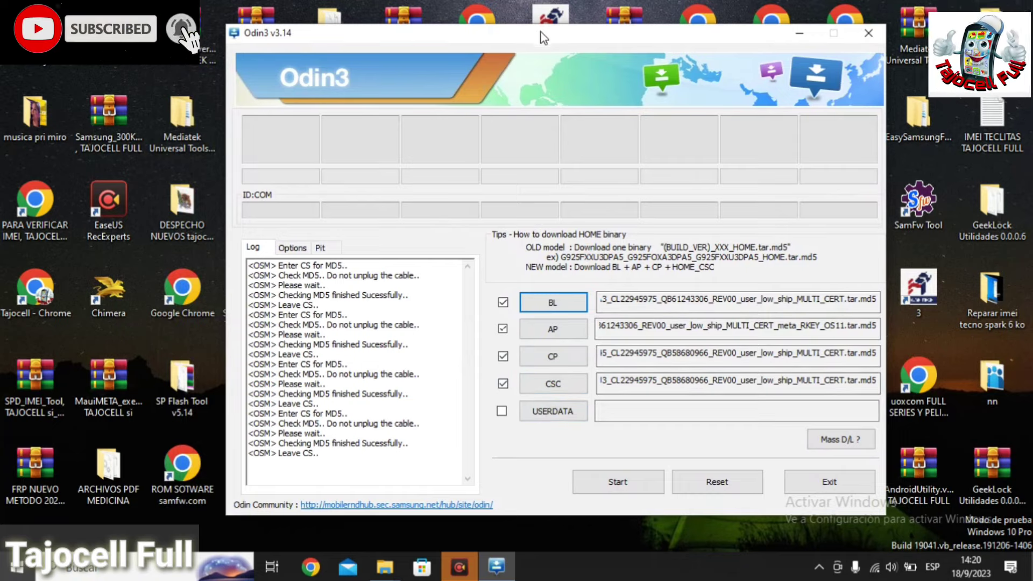
{"action": "left_click_drag", "start_coordinate": [543, 36], "coordinate": [567, 37]}
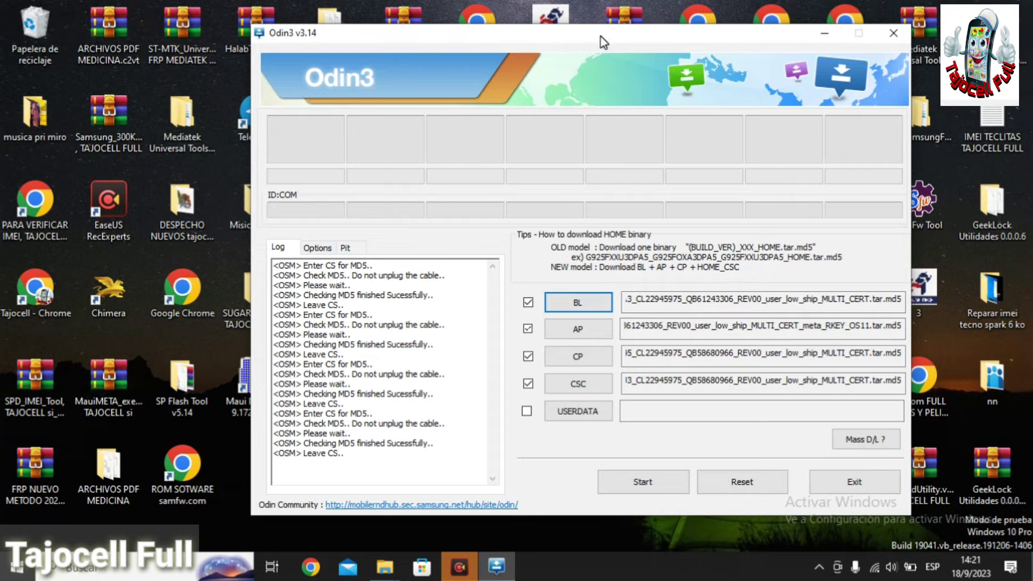
{"action": "left_click_drag", "start_coordinate": [603, 42], "coordinate": [550, 44]}
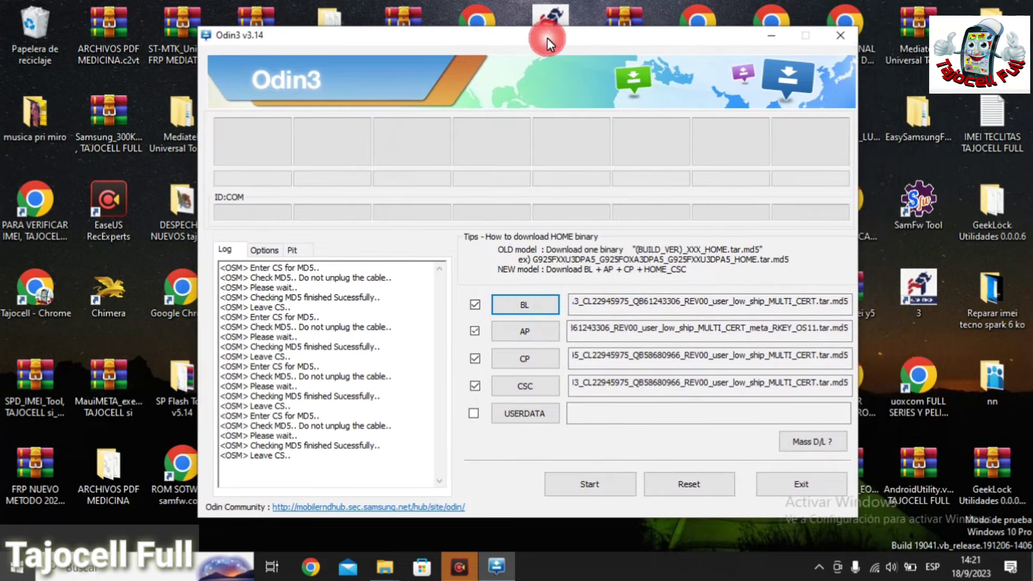
{"action": "left_click_drag", "start_coordinate": [547, 38], "coordinate": [546, 39]}
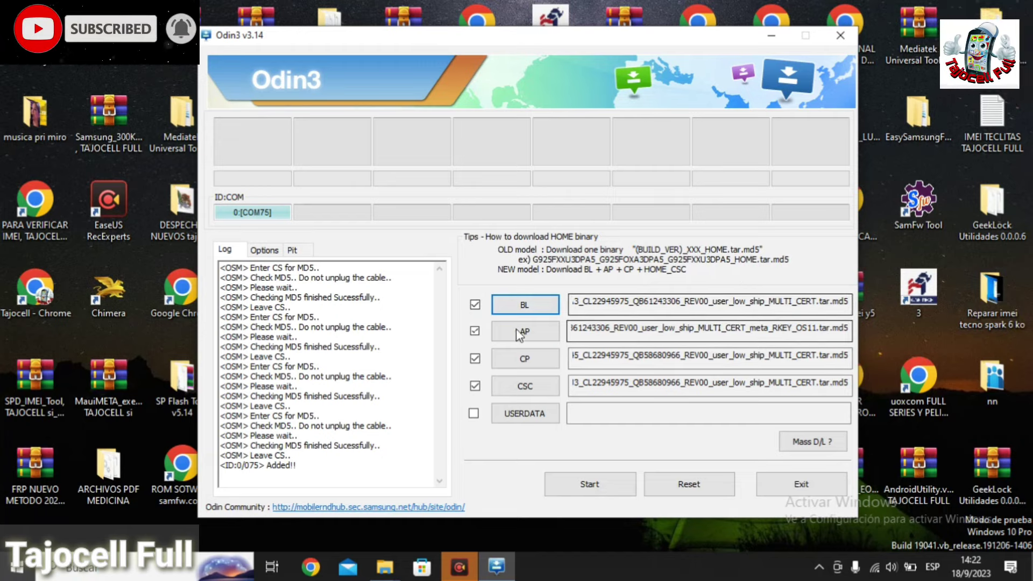
{"action": "mouse_move", "coordinate": [576, 43]}
{"action": "left_mouse_down"}
{"action": "mouse_move", "coordinate": [556, 40]}
{"action": "mouse_move", "coordinate": [599, 38]}
{"action": "mouse_move", "coordinate": [579, 48]}
{"action": "left_mouse_up"}
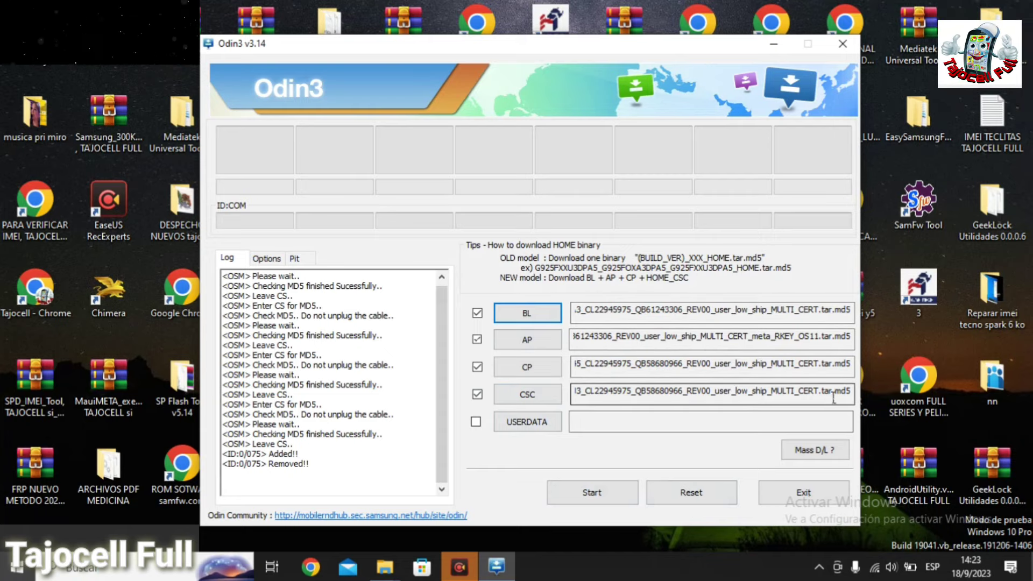
Exit Odin and return to the desktop with nothing selected.
{"action": "left_click", "coordinate": [802, 494]}
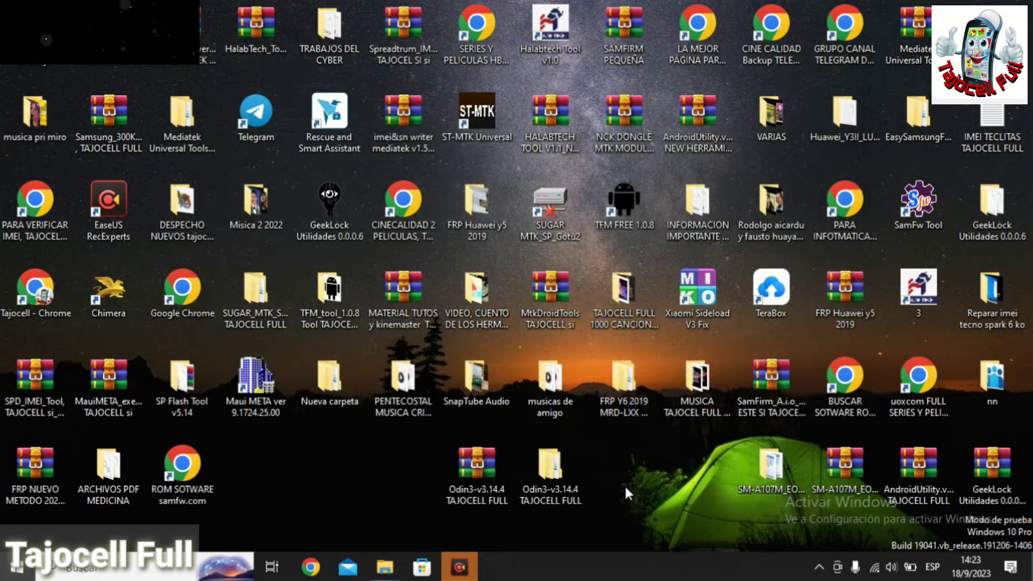
{"action": "left_click_drag", "start_coordinate": [638, 519], "coordinate": [392, 430]}
{"action": "left_click", "coordinate": [388, 434]}
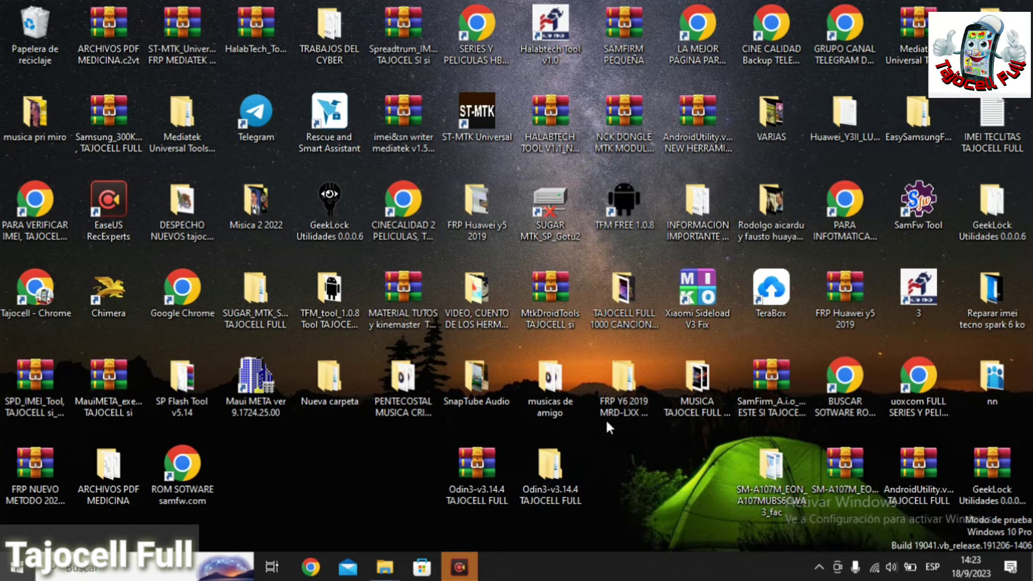
Launch Odin3_v3.14.4 from the extracted Odin3-v3.14.4 TAJOCELL FULL folder on the desktop and accept its warning.
{"action": "double_click", "coordinate": [548, 481]}
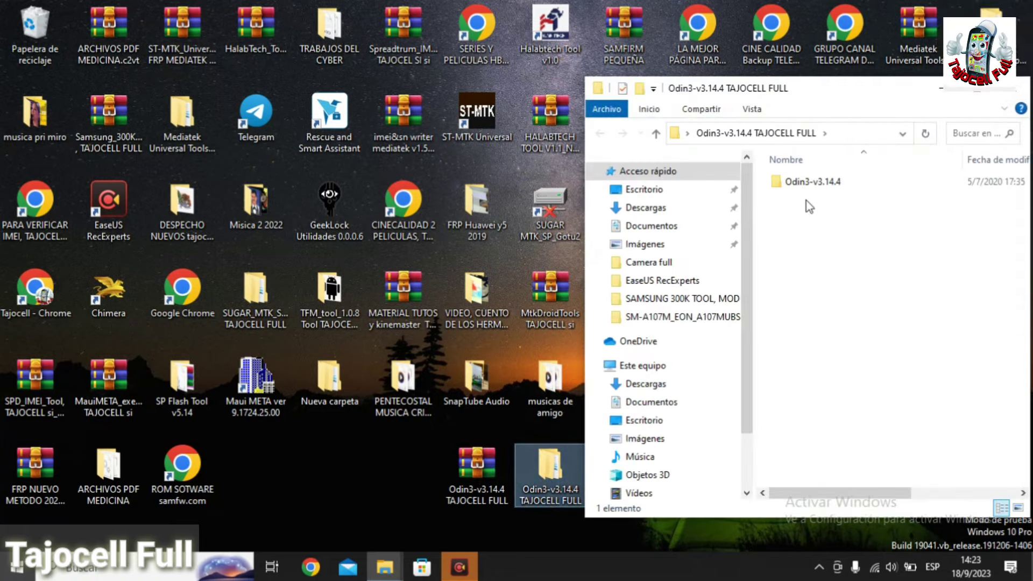
{"action": "double_click", "coordinate": [815, 183]}
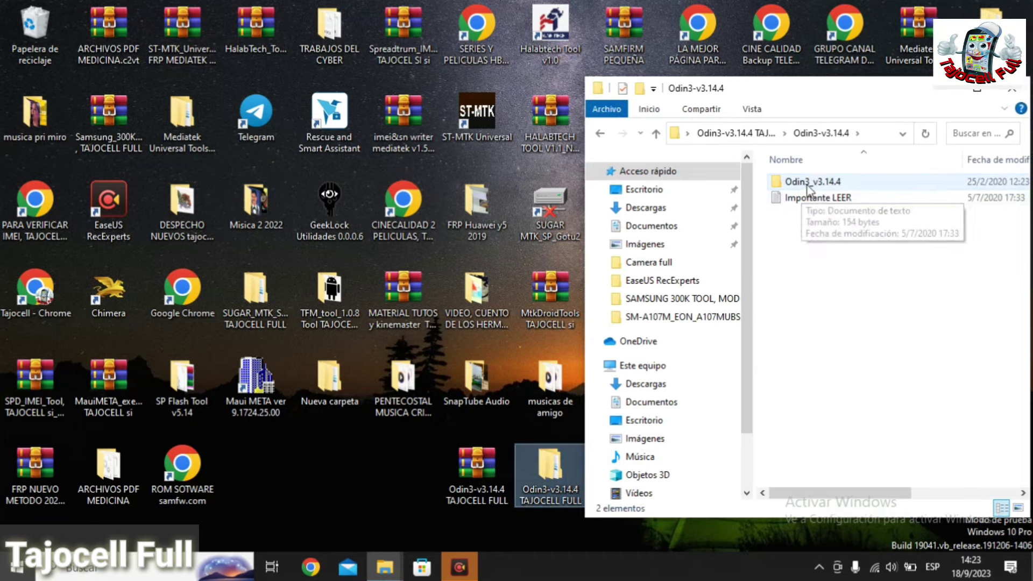
{"action": "double_click", "coordinate": [807, 185]}
{"action": "double_click", "coordinate": [794, 218]}
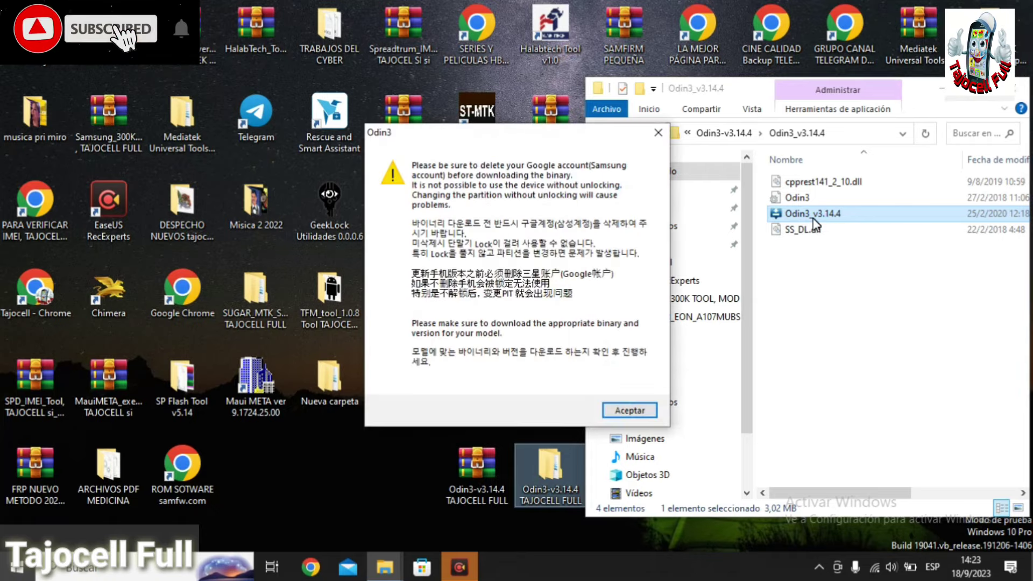
{"action": "left_click", "coordinate": [645, 414]}
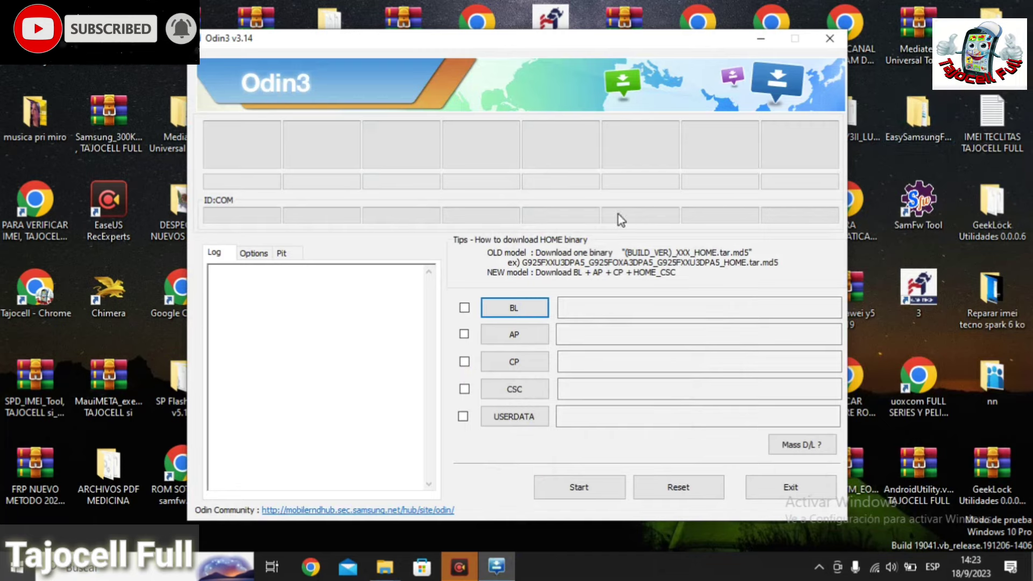
Look through the Downloads and Desktop folders in Odin's BL file picker for firmware locations, and close the picker without choosing a file.
{"action": "left_click", "coordinate": [510, 308]}
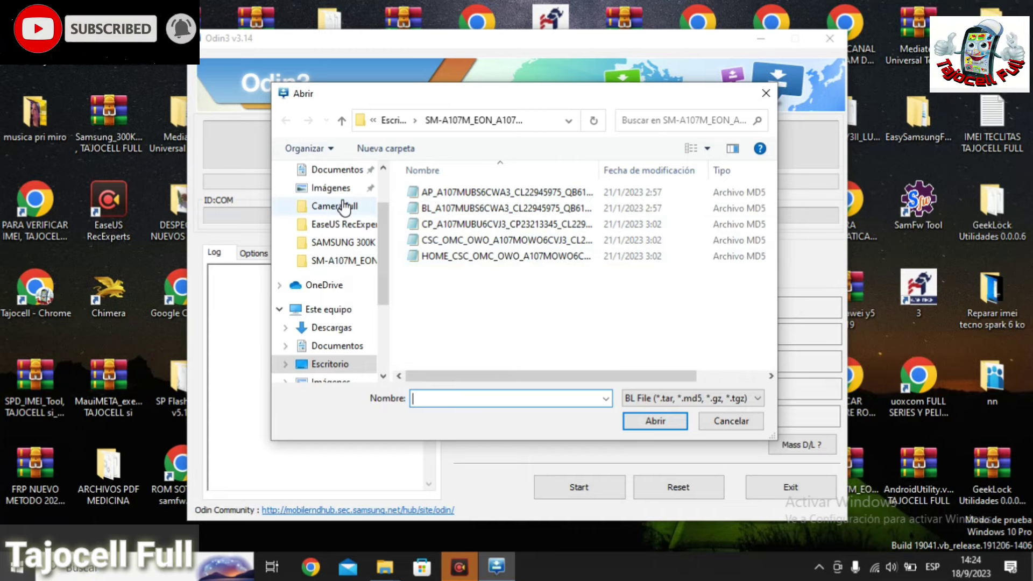
{"action": "scroll", "coordinate": [343, 215], "scroll_direction": "up", "scroll_amount": 2}
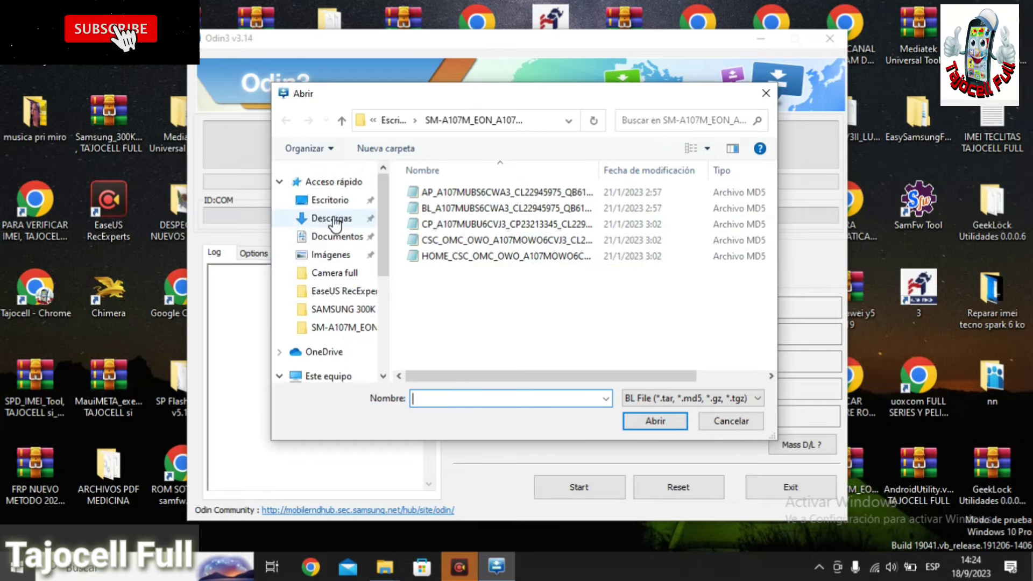
{"action": "left_click", "coordinate": [334, 220]}
{"action": "scroll", "coordinate": [339, 248], "scroll_direction": "down", "scroll_amount": 3}
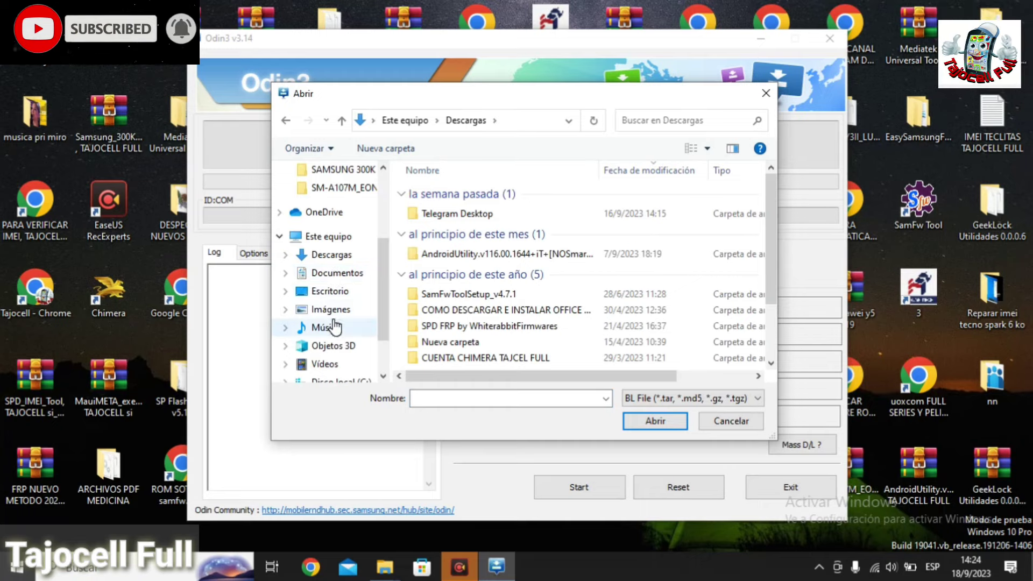
{"action": "left_click", "coordinate": [340, 292]}
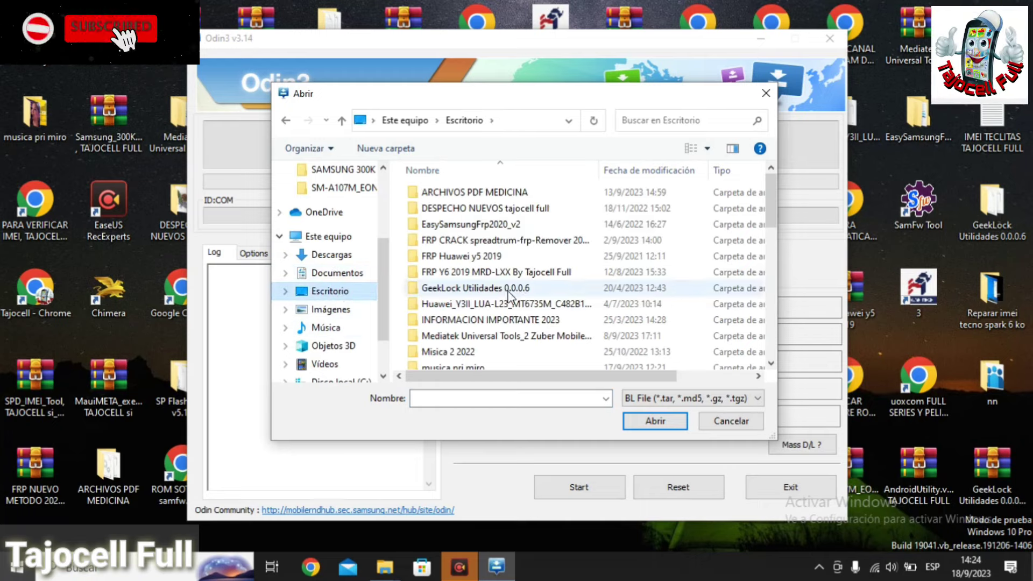
{"action": "scroll", "coordinate": [490, 290], "scroll_direction": "down", "scroll_amount": 4}
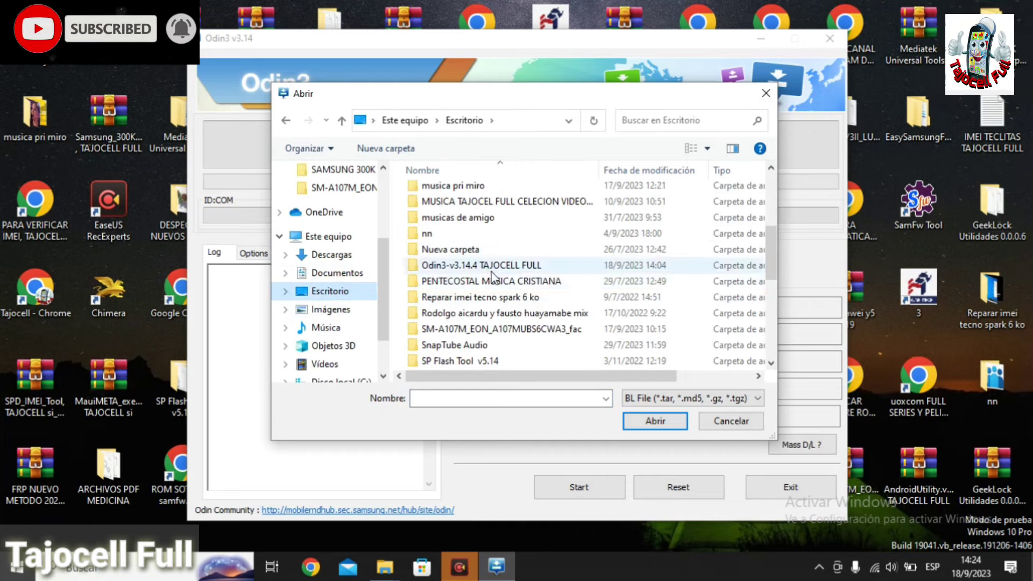
{"action": "scroll", "coordinate": [505, 248], "scroll_direction": "down", "scroll_amount": 4}
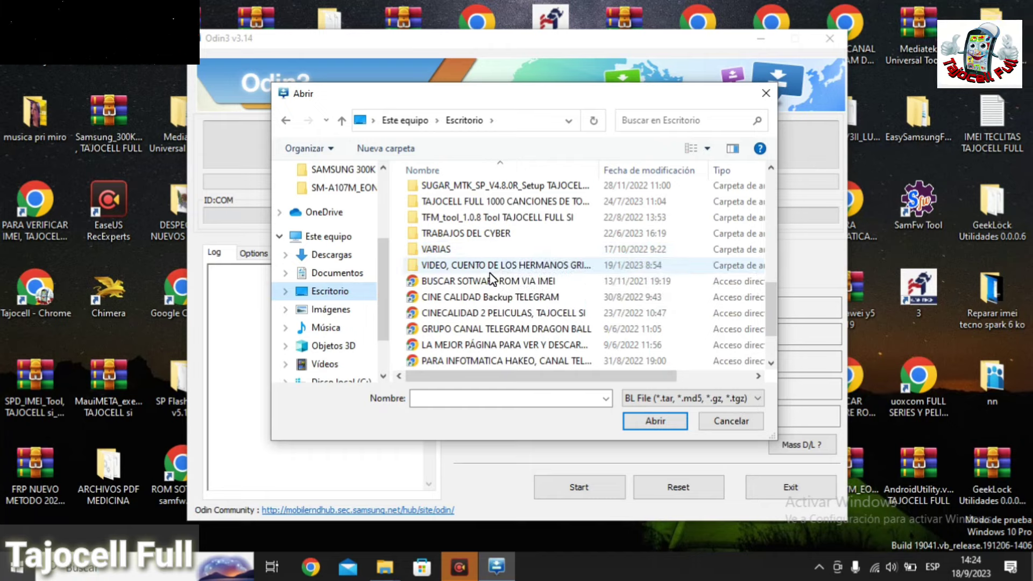
{"action": "scroll", "coordinate": [479, 300], "scroll_direction": "up", "scroll_amount": 2}
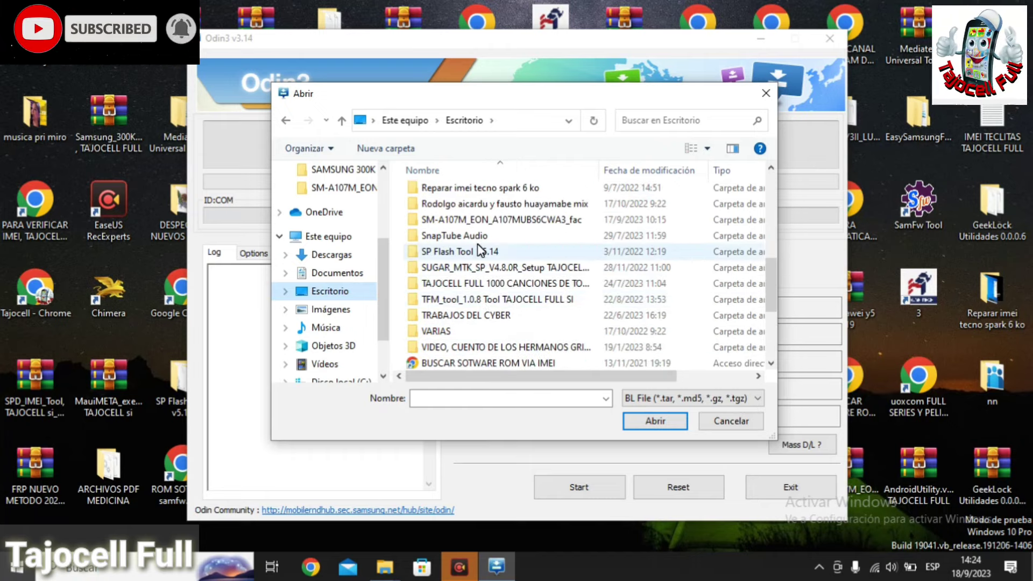
{"action": "scroll", "coordinate": [466, 277], "scroll_direction": "up", "scroll_amount": 2}
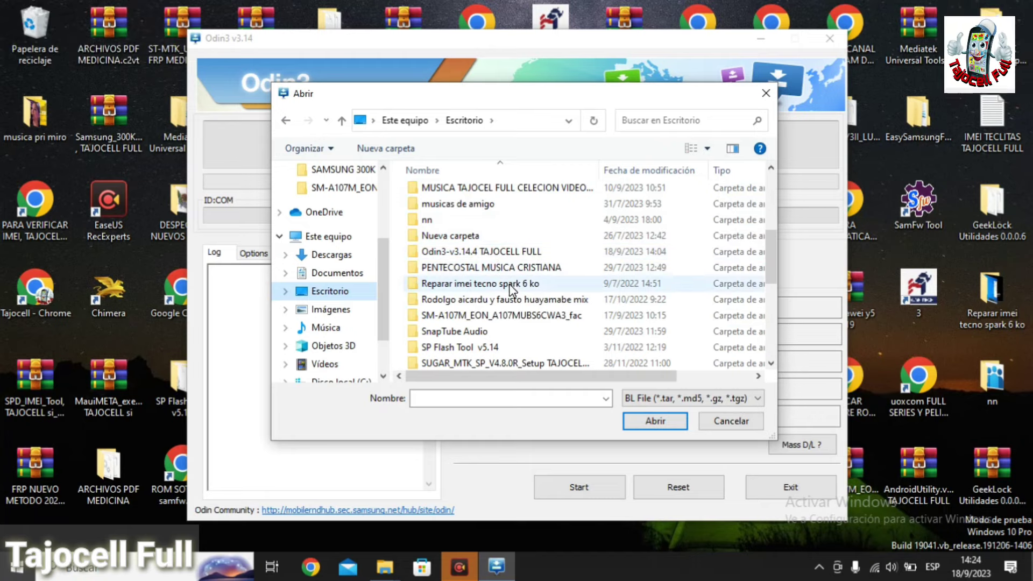
{"action": "scroll", "coordinate": [512, 290], "scroll_direction": "down", "scroll_amount": 4}
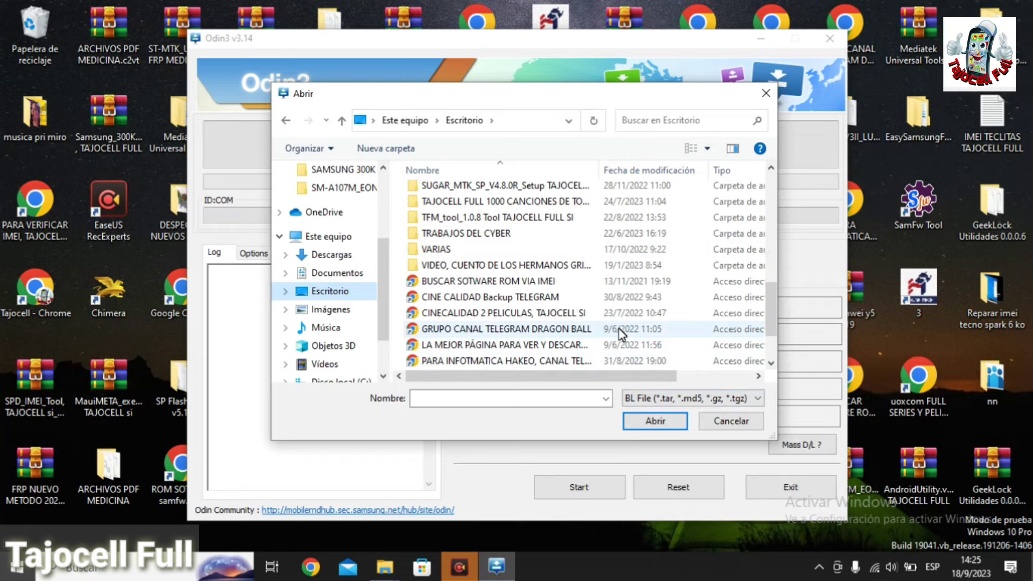
{"action": "left_click", "coordinate": [763, 93]}
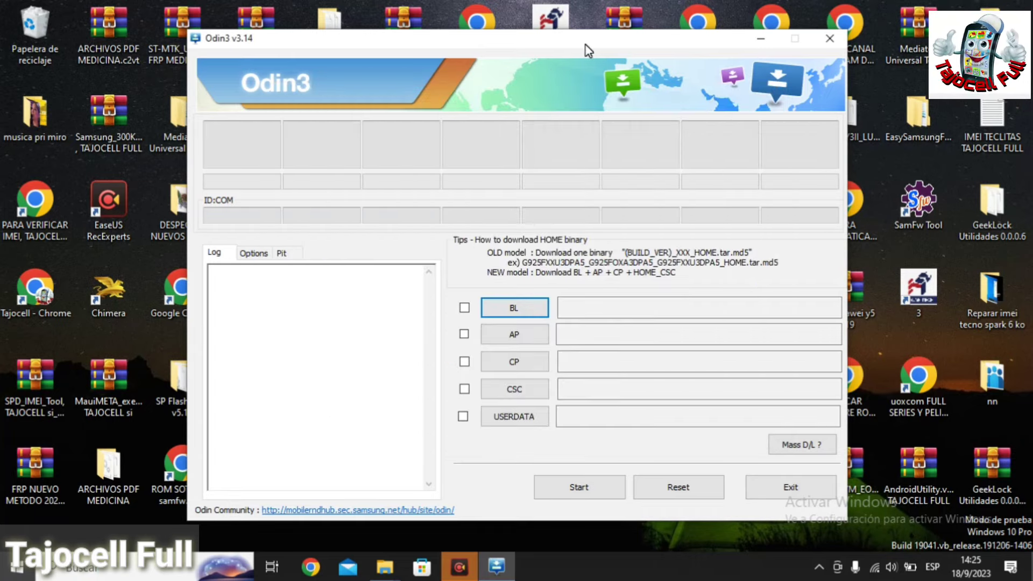
Exit Odin without loading any firmware and refresh the desktop.
{"action": "mouse_move", "coordinate": [574, 46]}
{"action": "left_mouse_down"}
{"action": "mouse_move", "coordinate": [560, 54]}
{"action": "mouse_move", "coordinate": [589, 52]}
{"action": "left_mouse_up"}
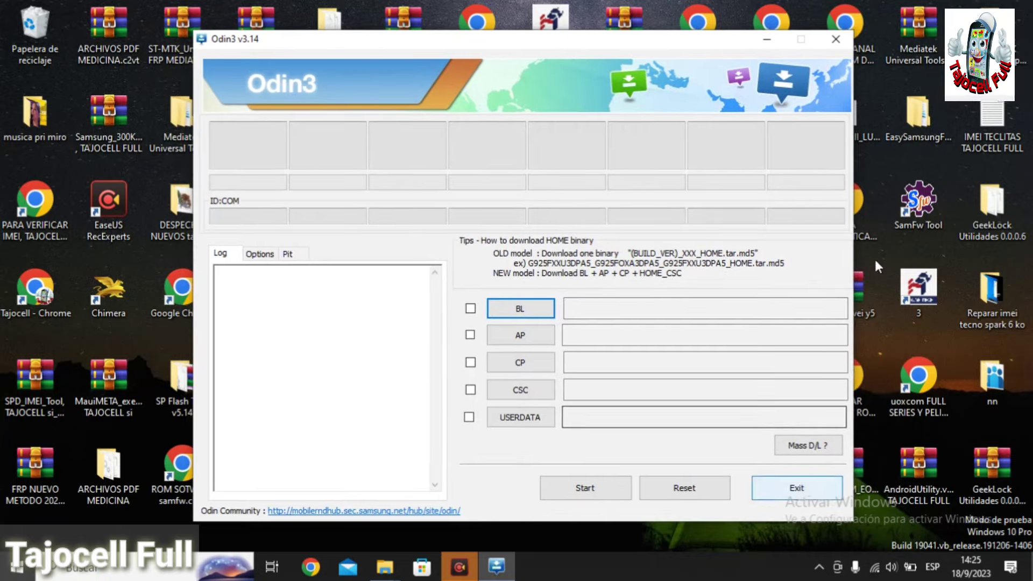
{"action": "left_click", "coordinate": [790, 489]}
{"action": "left_click", "coordinate": [637, 504]}
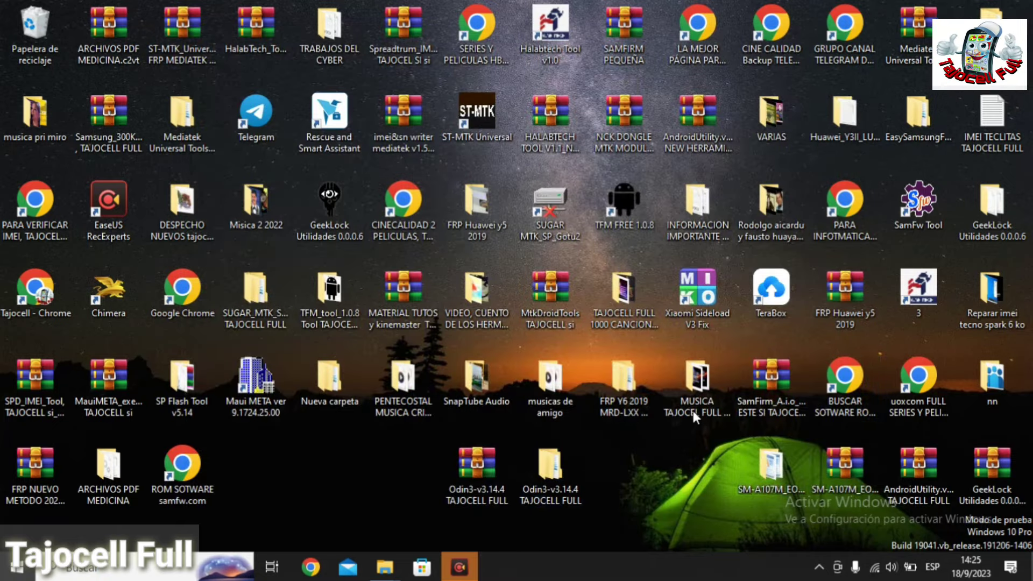
{"action": "right_click", "coordinate": [639, 502]}
{"action": "left_click", "coordinate": [694, 371]}
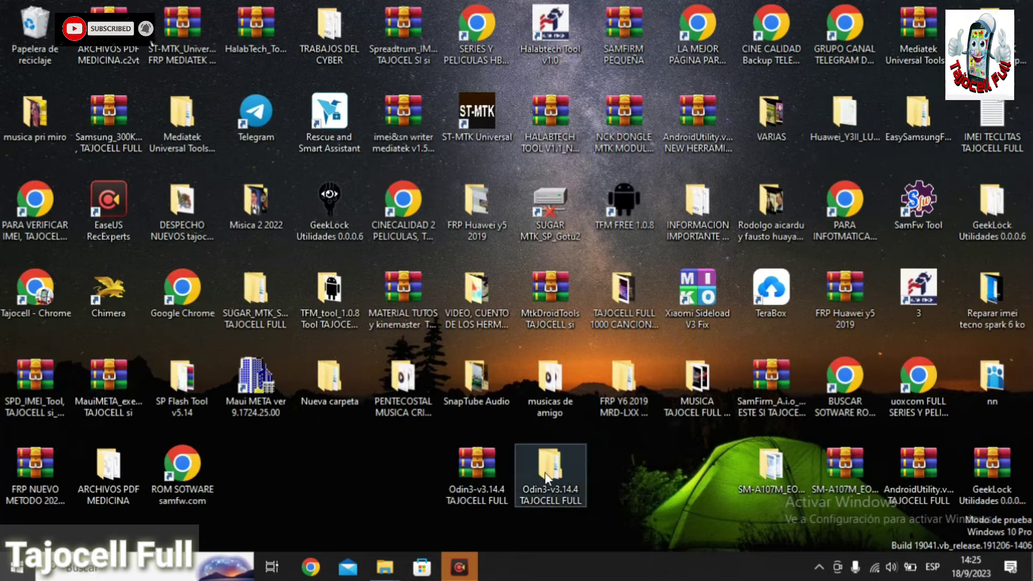
Move the extracted Odin3-v3.14.4 TAJOCELL FULL folder from the desktop to the Recycle Bin.
{"action": "left_click_drag", "start_coordinate": [553, 483], "coordinate": [24, 41]}
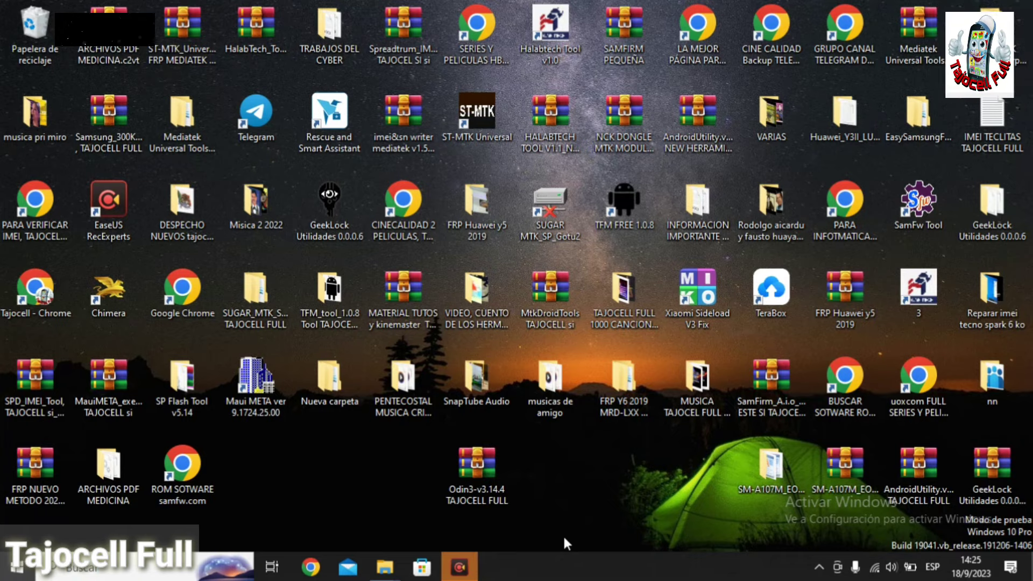
{"action": "mouse_move", "coordinate": [563, 535]}
{"action": "left_mouse_down"}
{"action": "mouse_move", "coordinate": [422, 441]}
{"action": "mouse_move", "coordinate": [413, 422]}
{"action": "mouse_move", "coordinate": [569, 538]}
{"action": "left_mouse_up"}
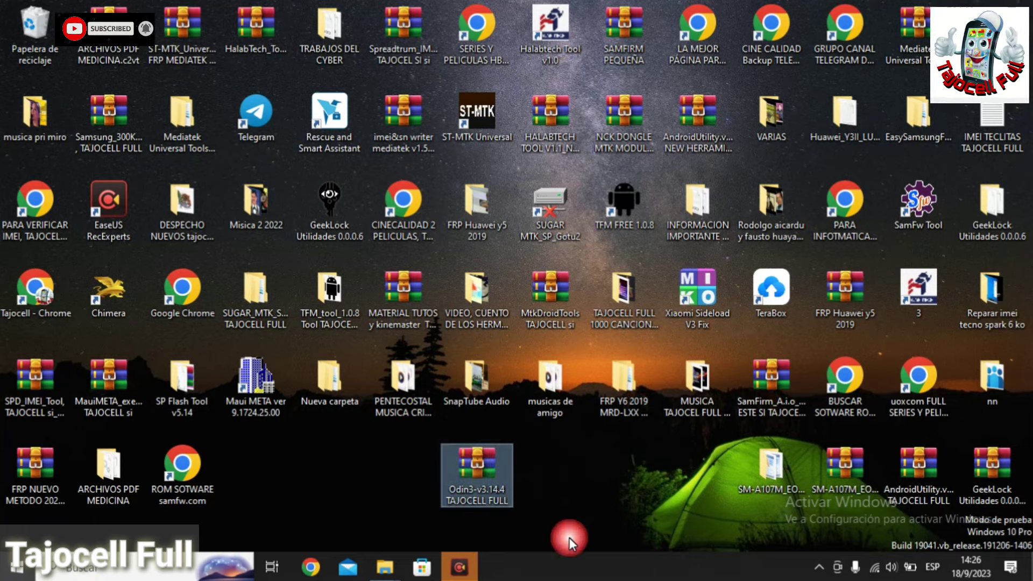
{"action": "left_click_drag", "start_coordinate": [568, 527], "coordinate": [394, 433]}
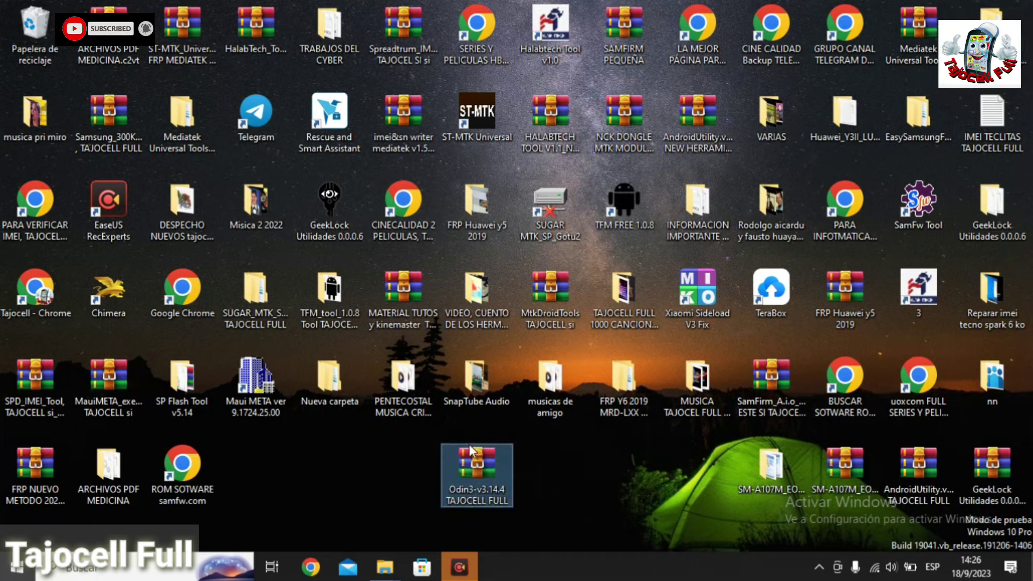
{"action": "left_click_drag", "start_coordinate": [564, 527], "coordinate": [392, 429]}
{"action": "left_click_drag", "start_coordinate": [392, 430], "coordinate": [602, 530]}
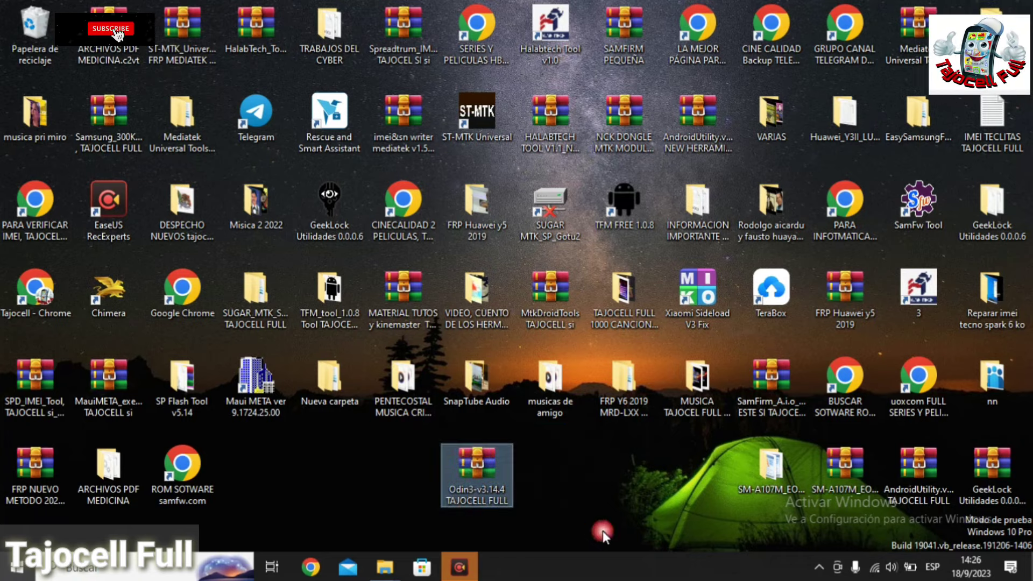
{"action": "left_click", "coordinate": [586, 521]}
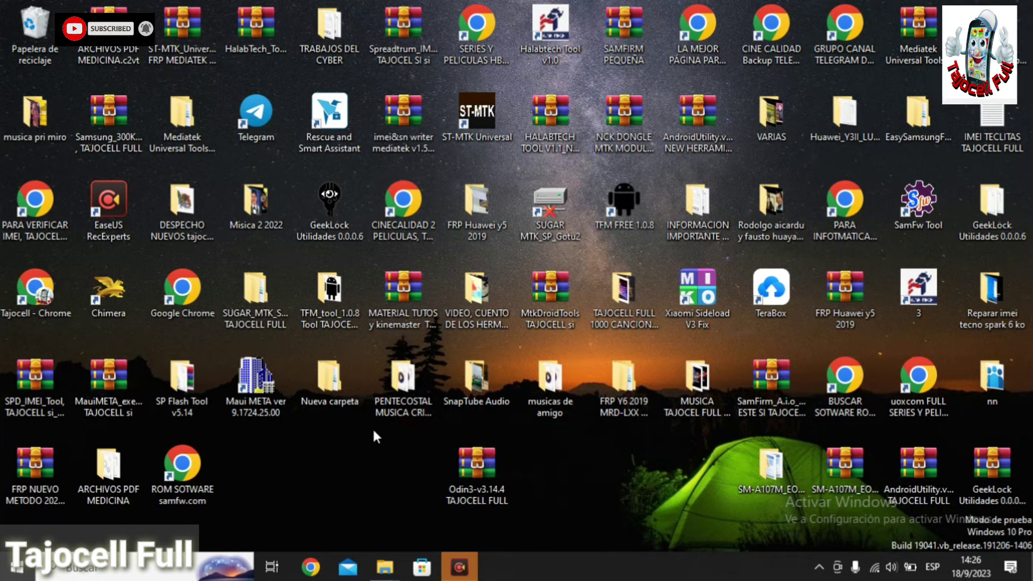
{"action": "mouse_move", "coordinate": [380, 430]}
{"action": "left_mouse_down"}
{"action": "mouse_move", "coordinate": [449, 452]}
{"action": "mouse_move", "coordinate": [555, 525]}
{"action": "mouse_move", "coordinate": [386, 438]}
{"action": "mouse_move", "coordinate": [391, 428]}
{"action": "left_mouse_up"}
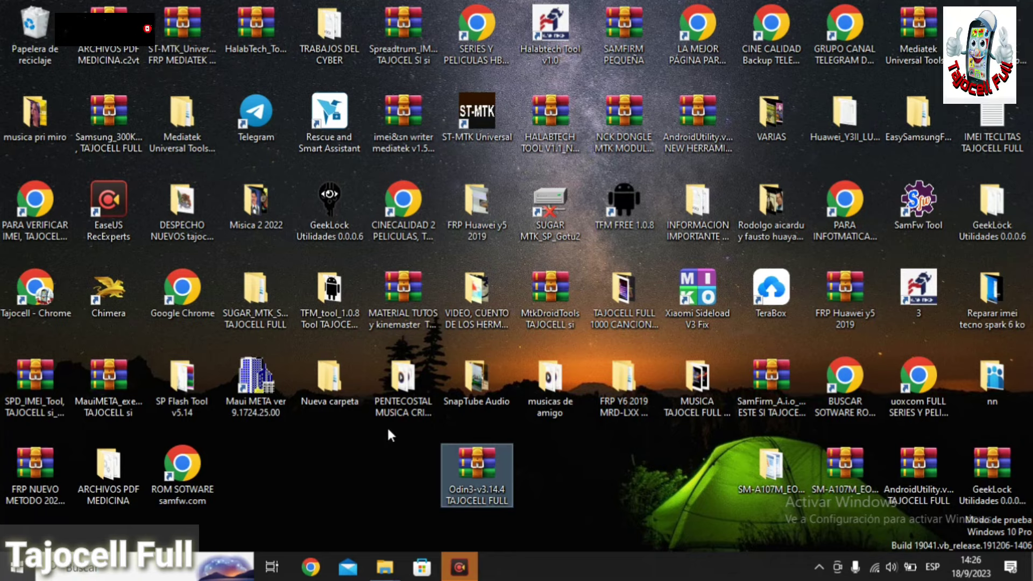
{"action": "left_click_drag", "start_coordinate": [369, 428], "coordinate": [414, 428]}
{"action": "left_click", "coordinate": [555, 527]}
{"action": "left_click", "coordinate": [329, 466]}
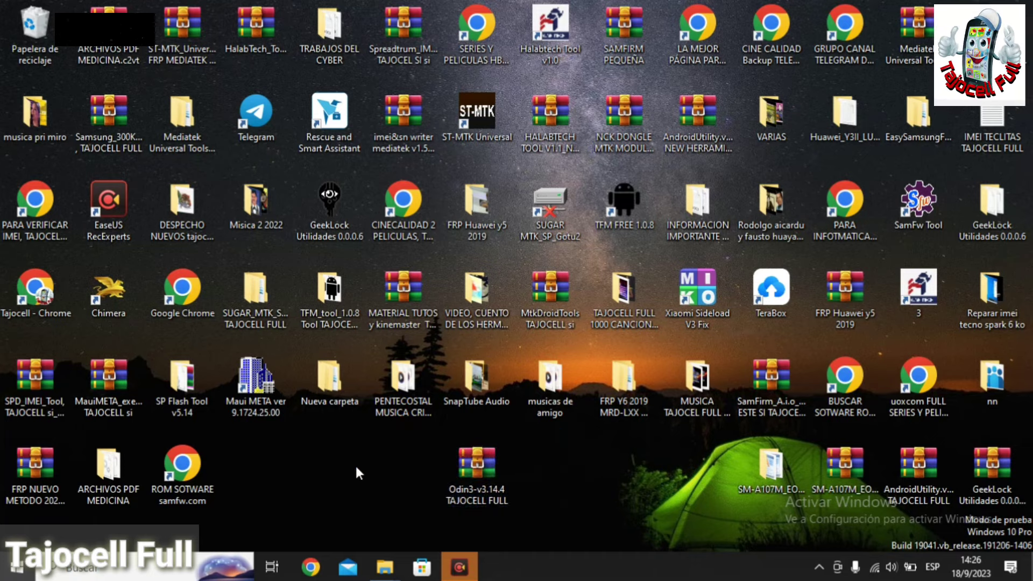